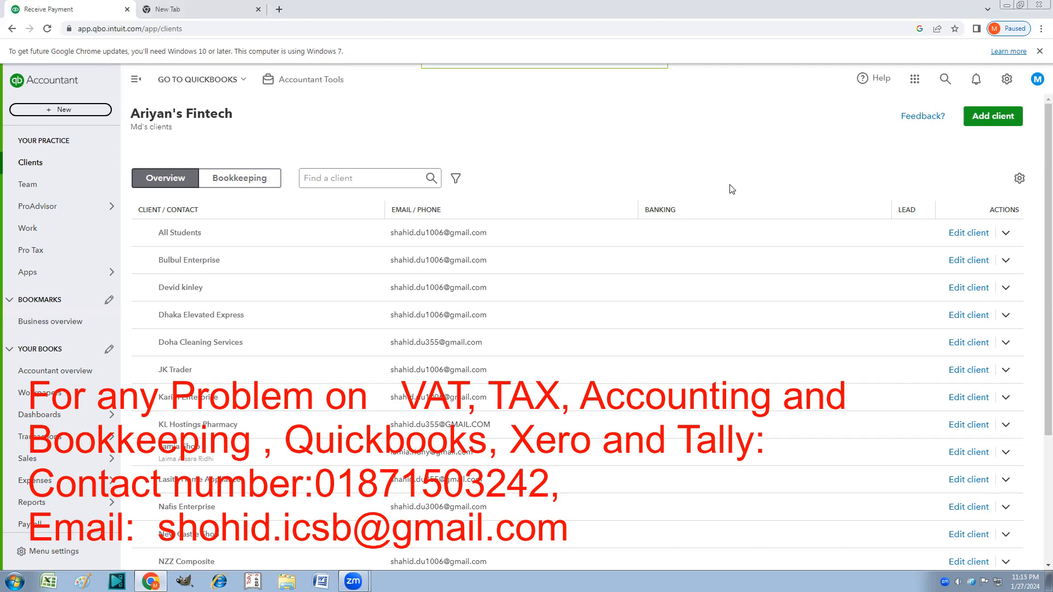
Open the Reconcile page for transactions and check the list of accounts available to reconcile.
scroll(535, 253, down, 3)
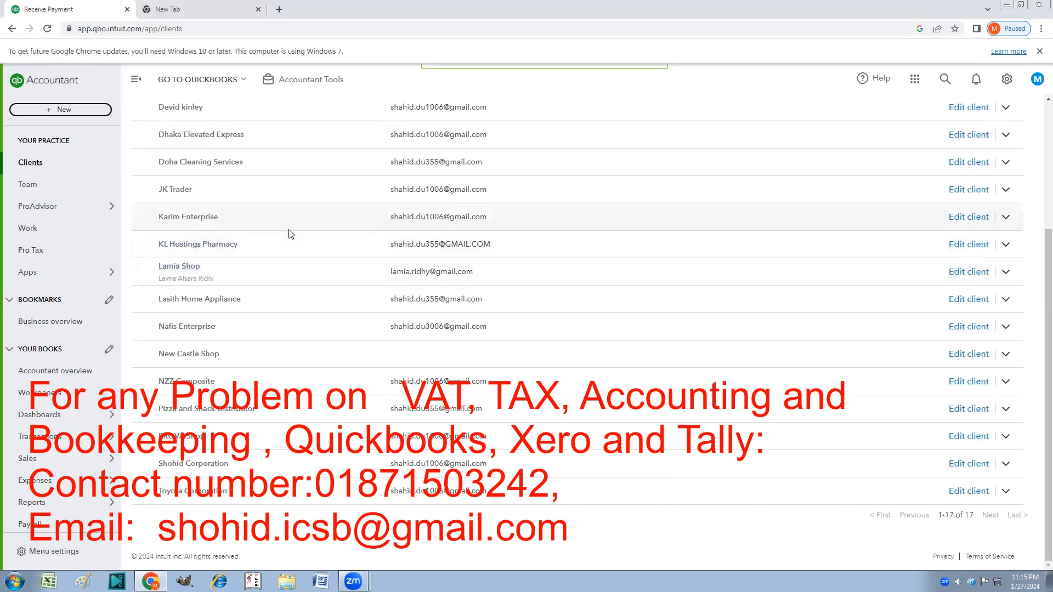
scroll(218, 324, up, 3)
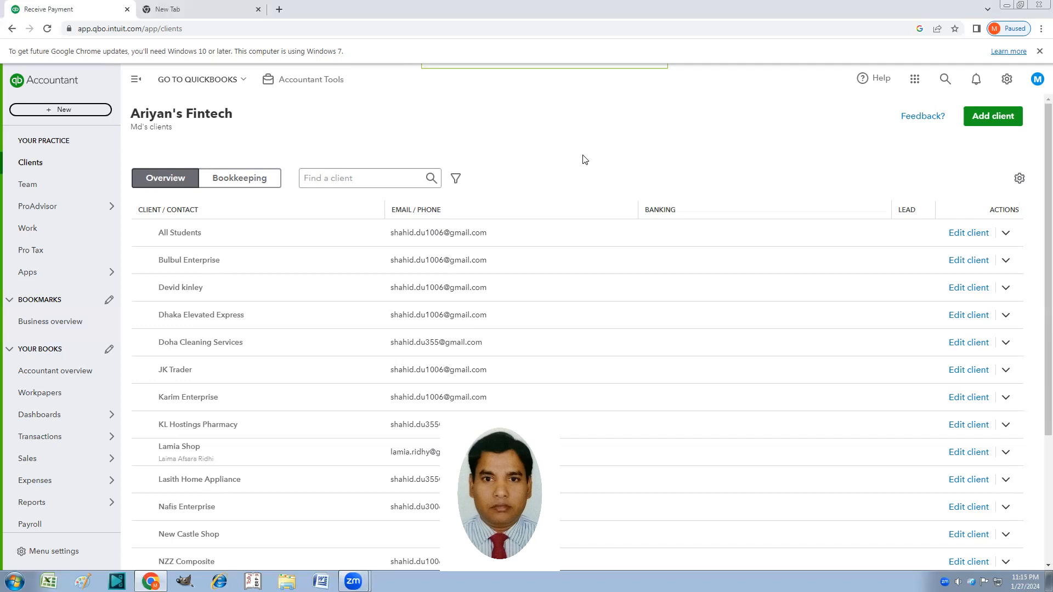
click(33, 439)
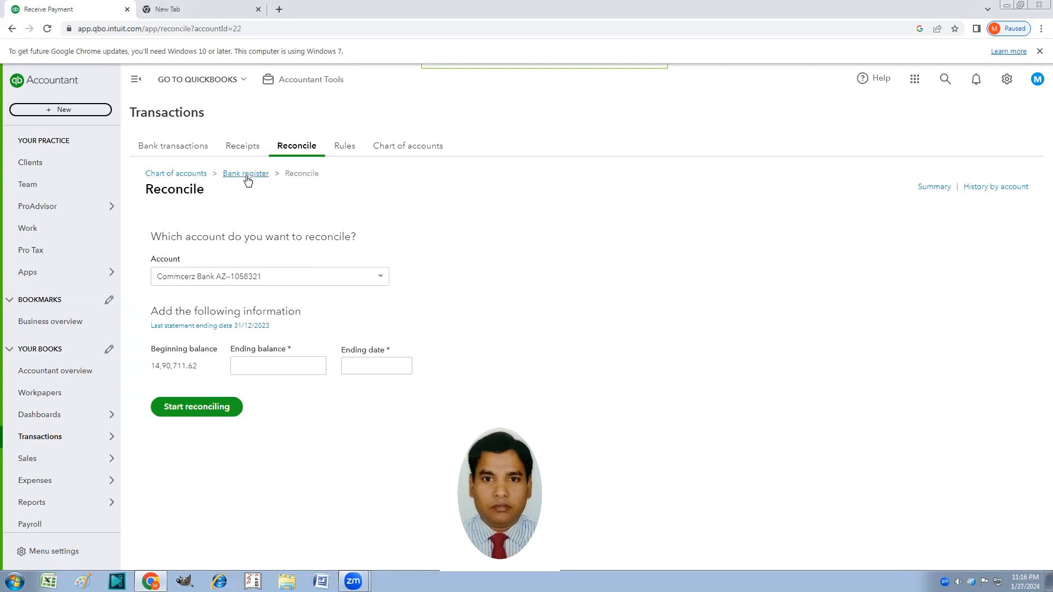
click(381, 276)
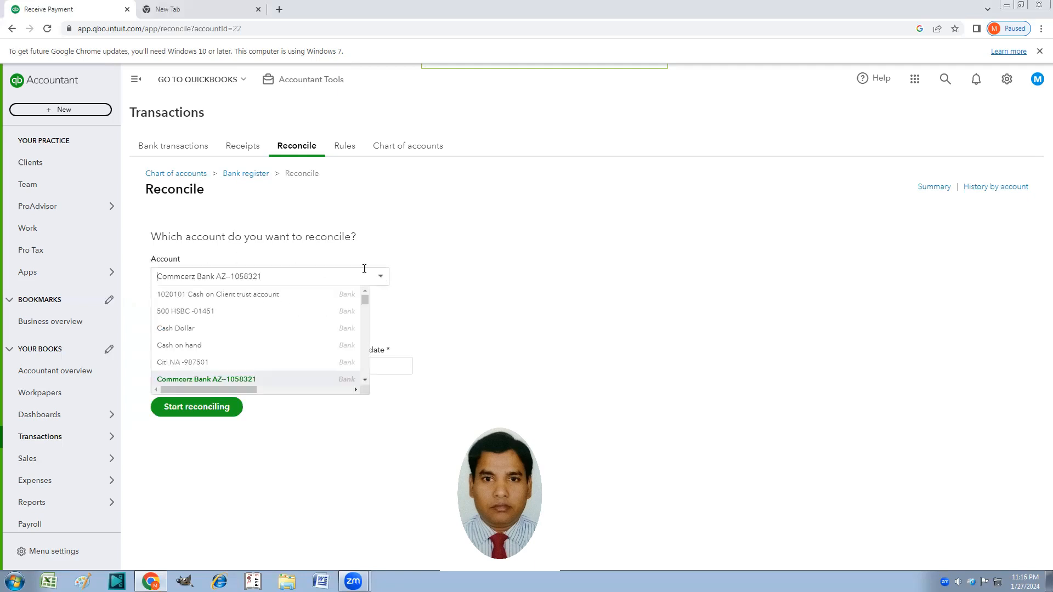
click(451, 287)
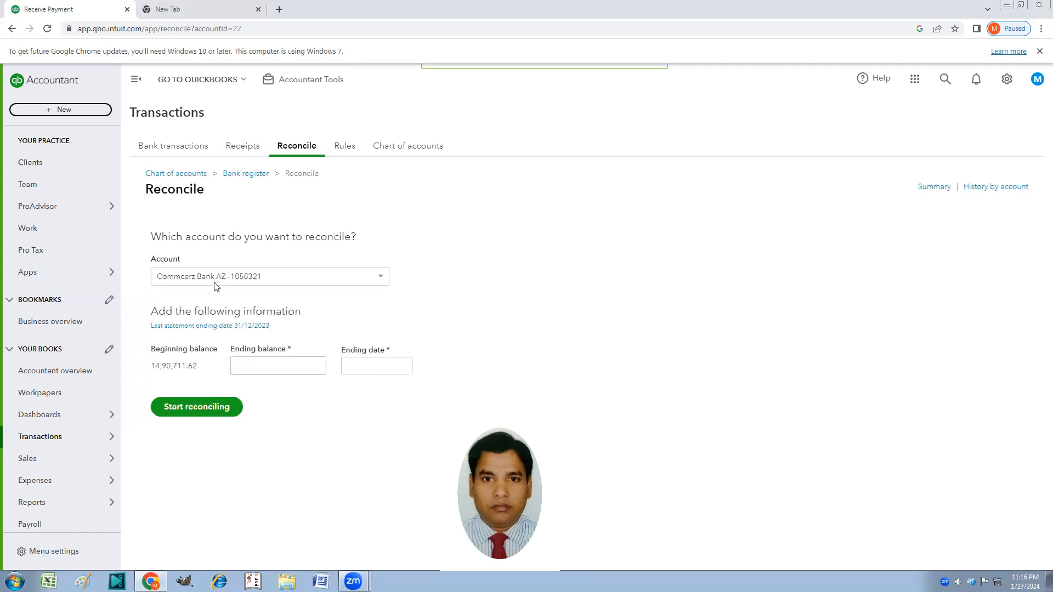
Open the bank register of the Commcerz Bank account from its beginning.
click(251, 175)
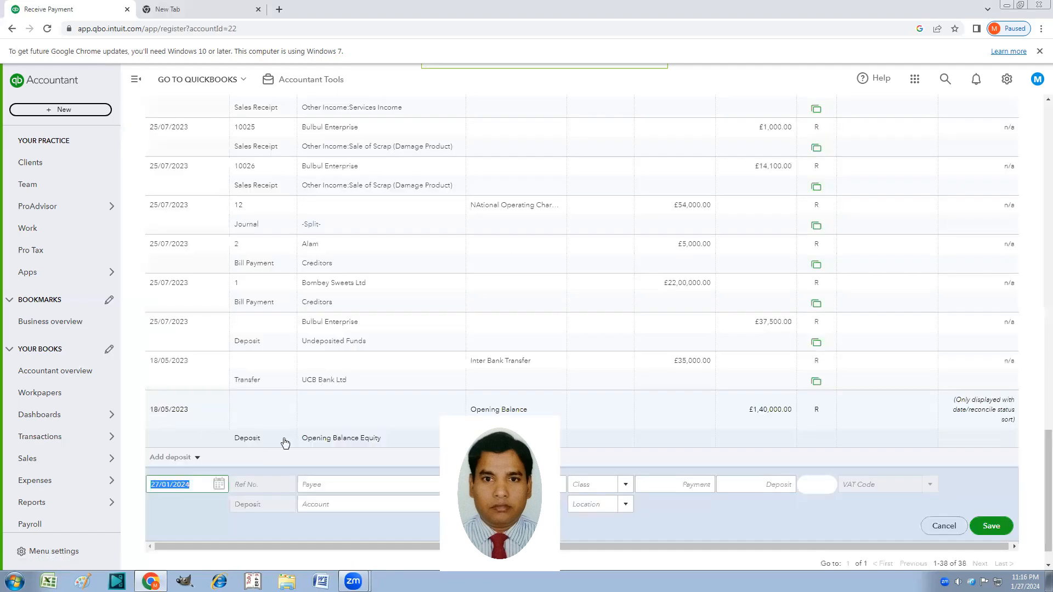
scroll(284, 368, up, 15)
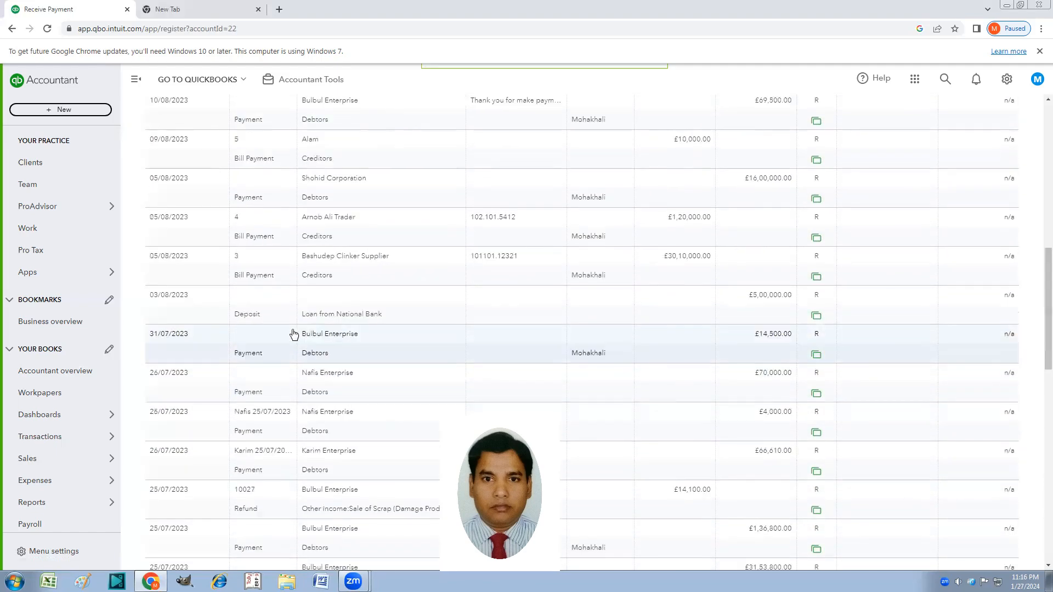
scroll(294, 336, up, 6)
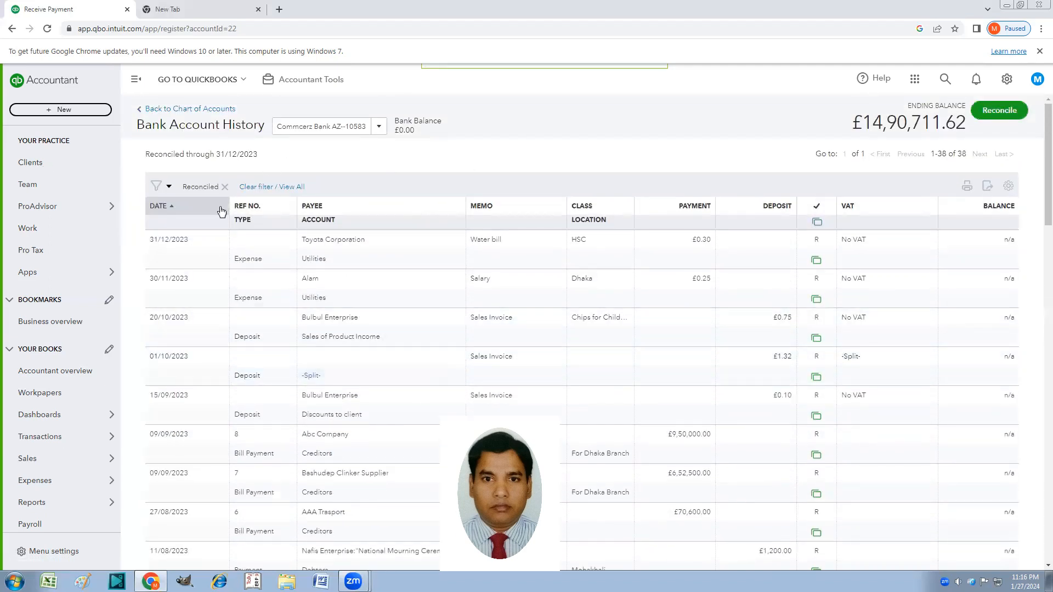
Open the register's filter options and choose Reconciled as the reconcile status.
click(170, 188)
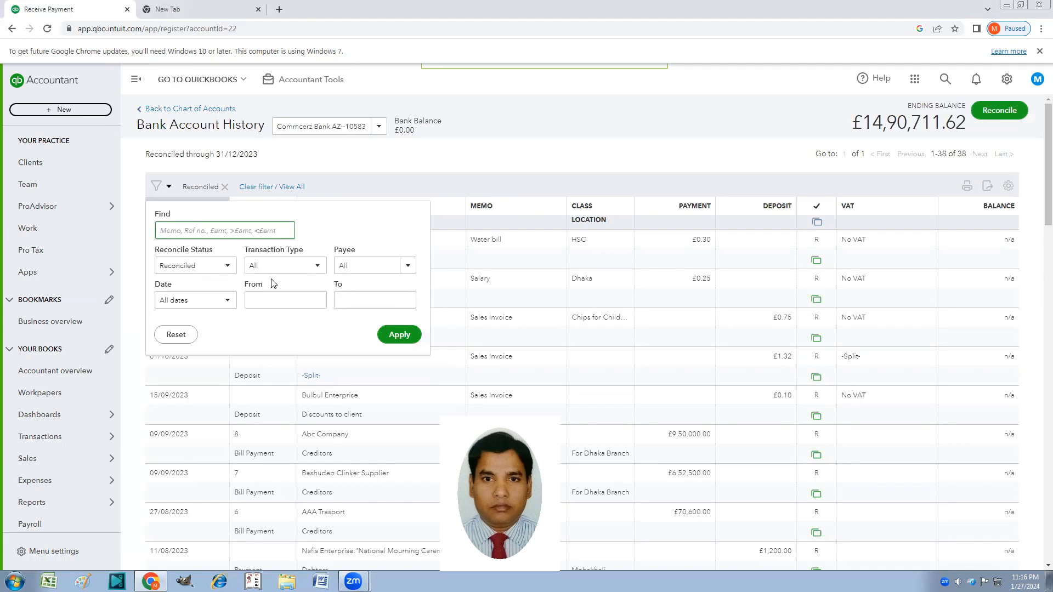
click(227, 267)
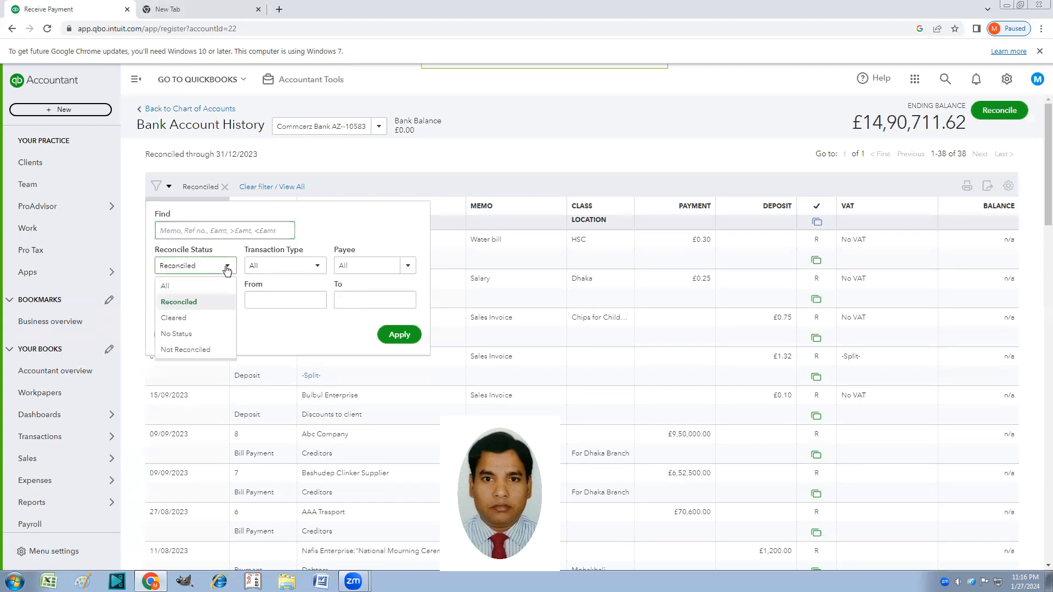
click(184, 303)
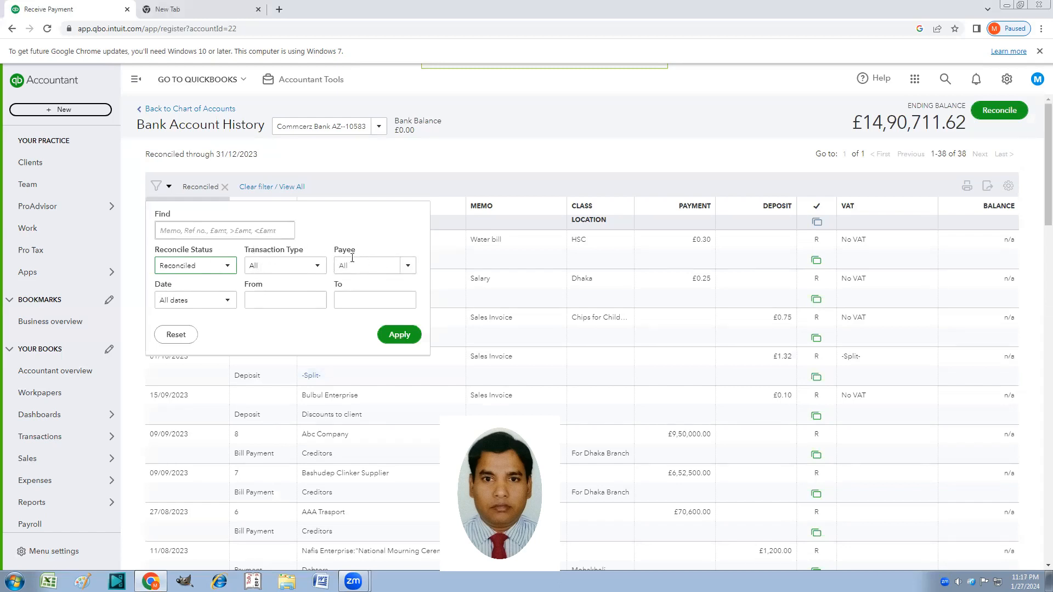
Try Cheque, Invoice and Receive Payment as the filter's transaction type, and return it to All.
click(304, 268)
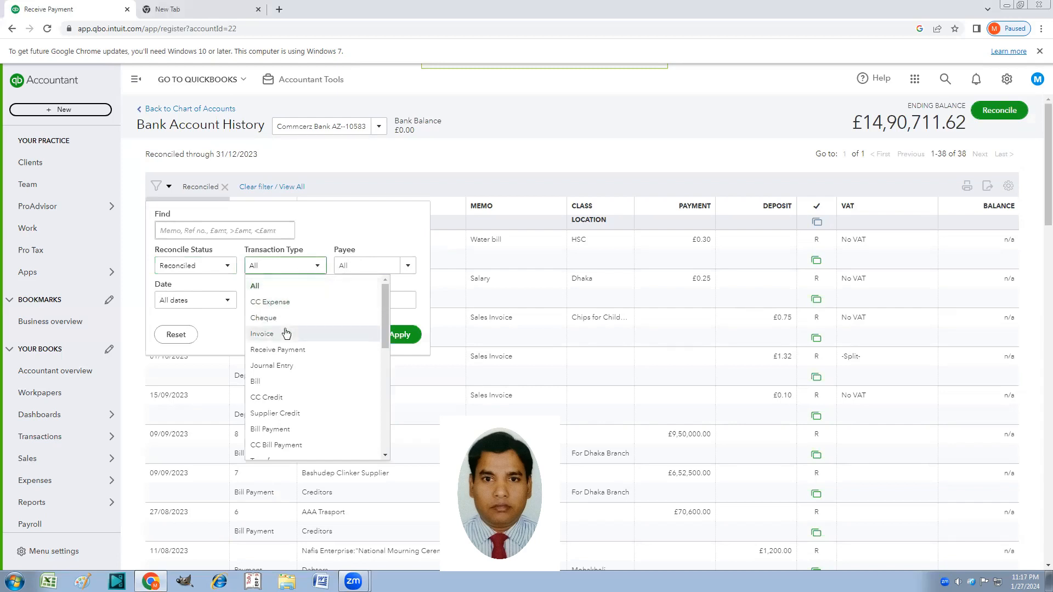
click(267, 318)
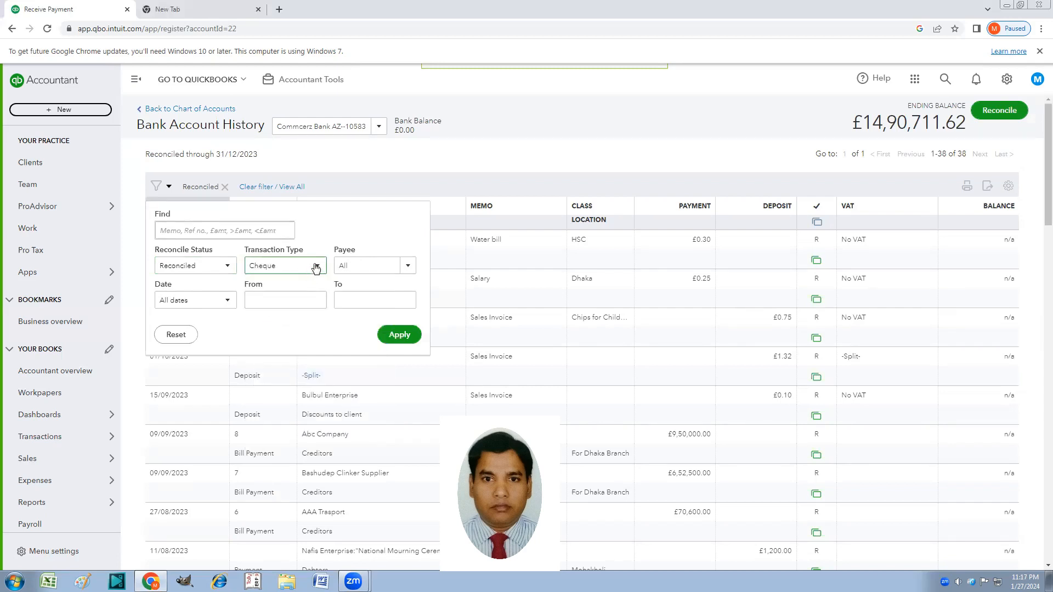
click(313, 270)
click(295, 335)
click(321, 269)
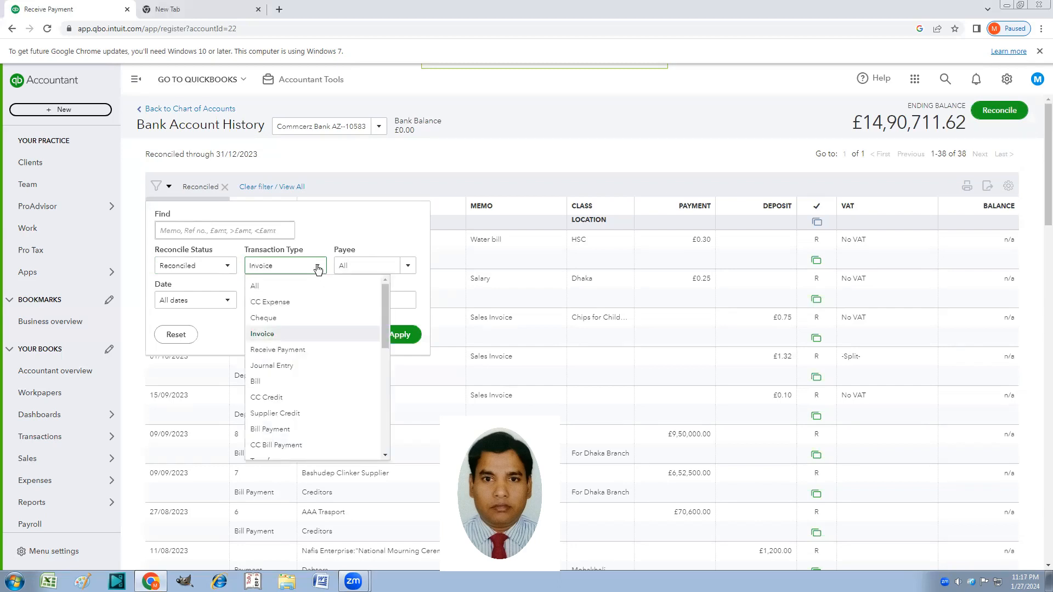
click(266, 354)
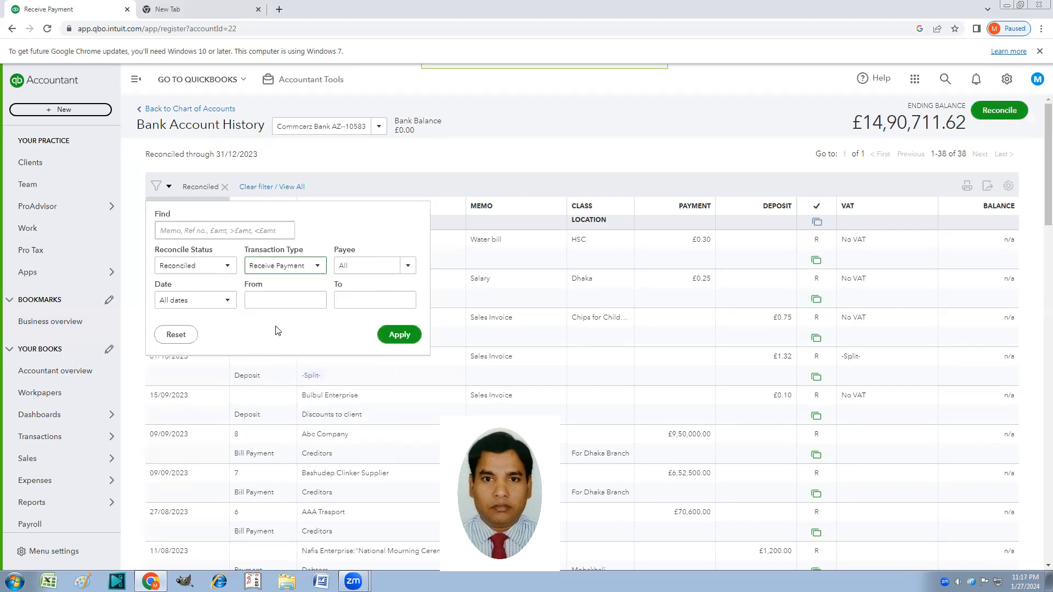
click(317, 266)
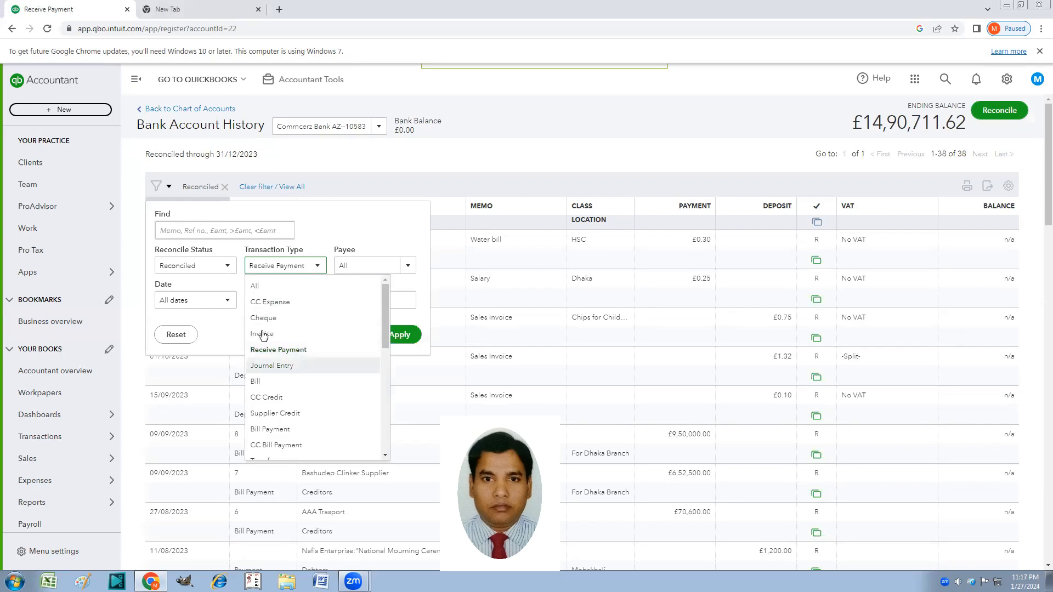
click(262, 288)
Look through the payees available in the register filter without choosing one.
click(408, 267)
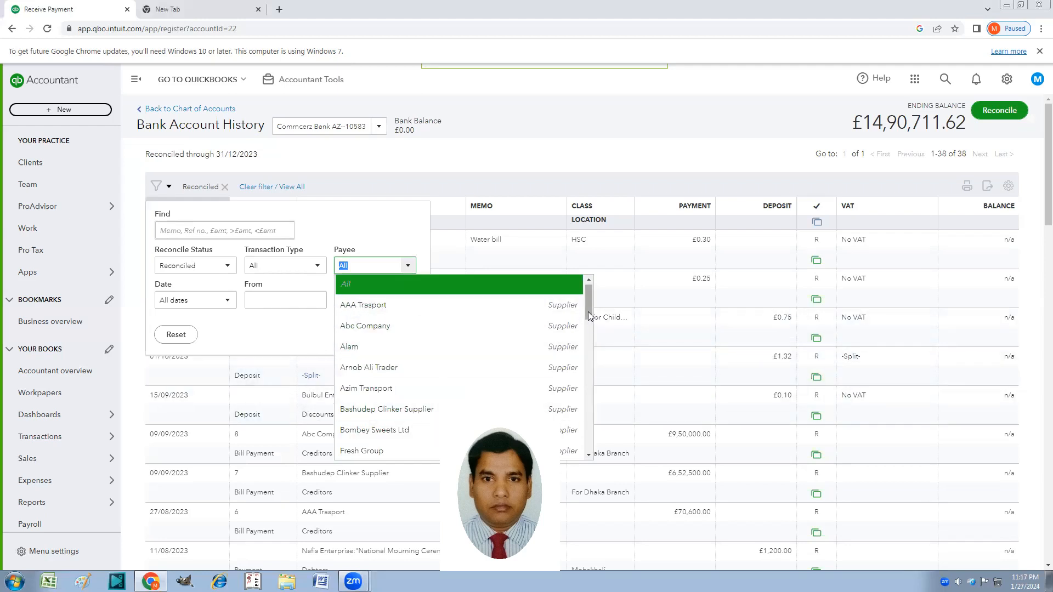
mouse_move(588, 302)
mouse_down()
mouse_move(582, 434)
mouse_move(605, 343)
mouse_move(596, 283)
mouse_up()
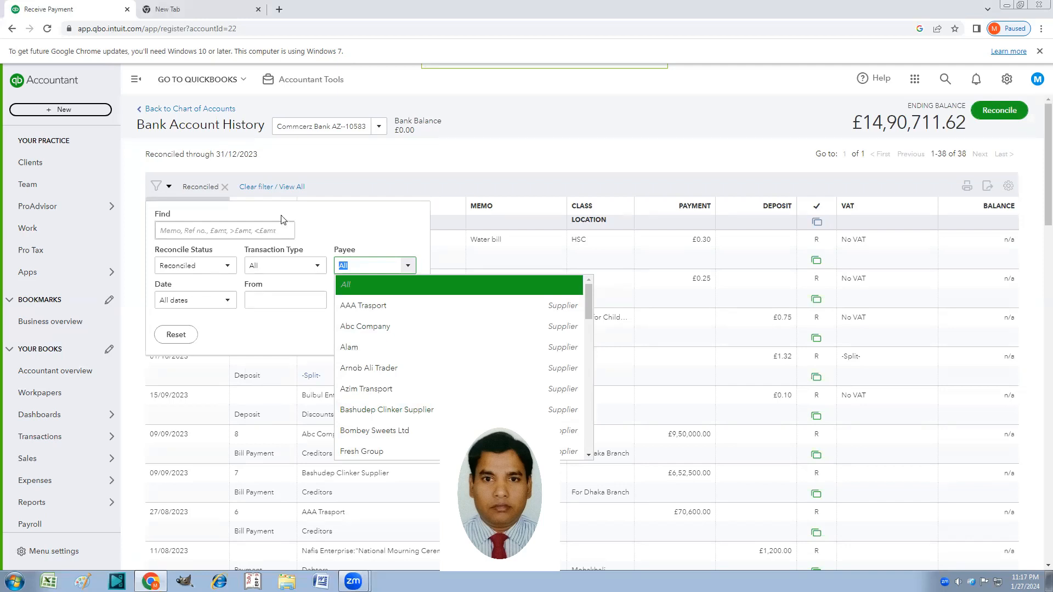
click(400, 231)
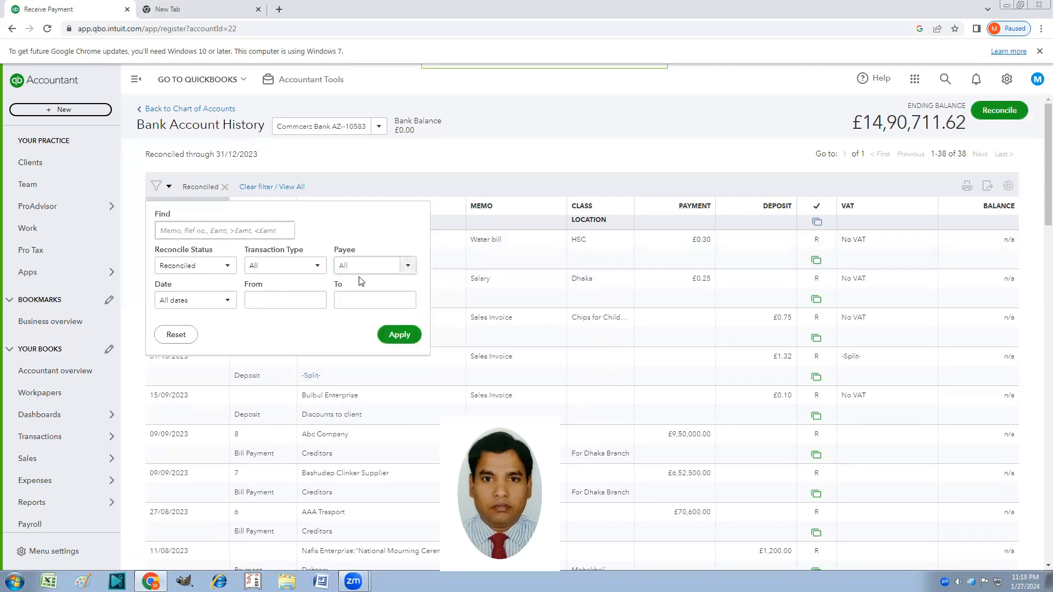
Set the register filter to a custom date range from 01/01/2024 to 07/01/2024.
click(225, 301)
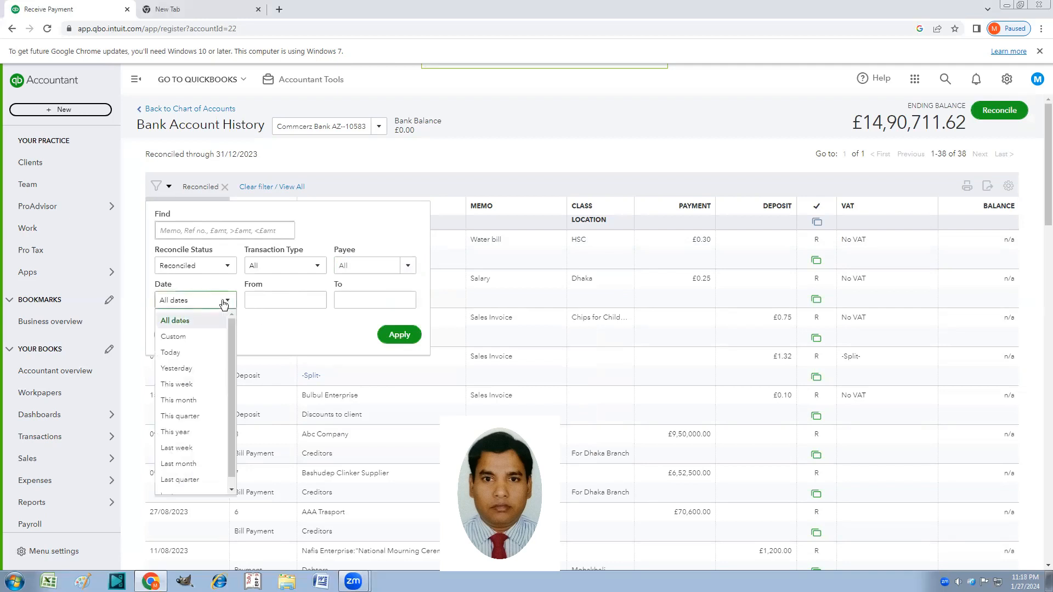
click(182, 341)
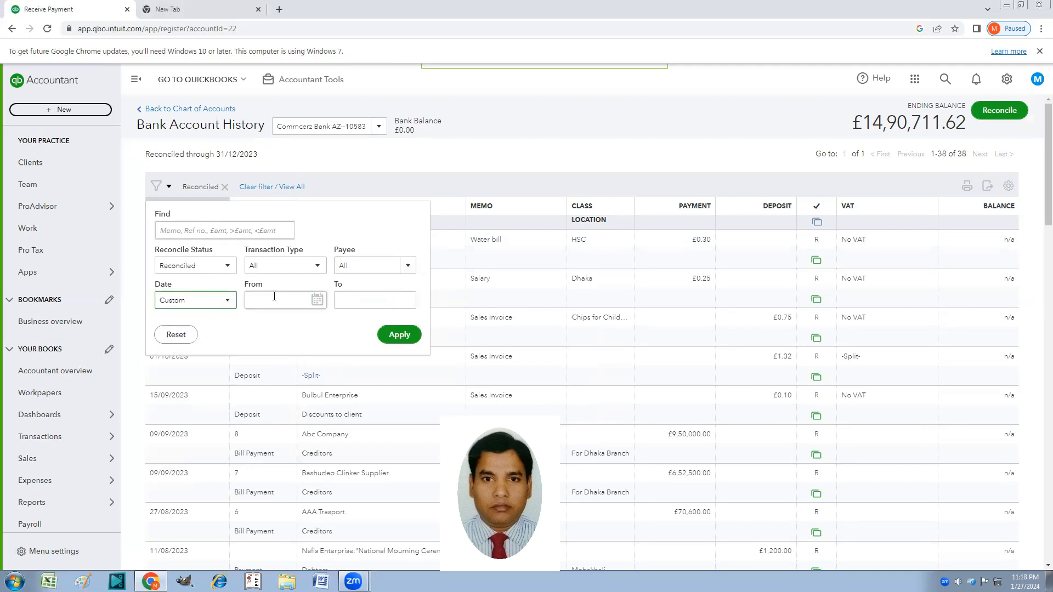
click(318, 300)
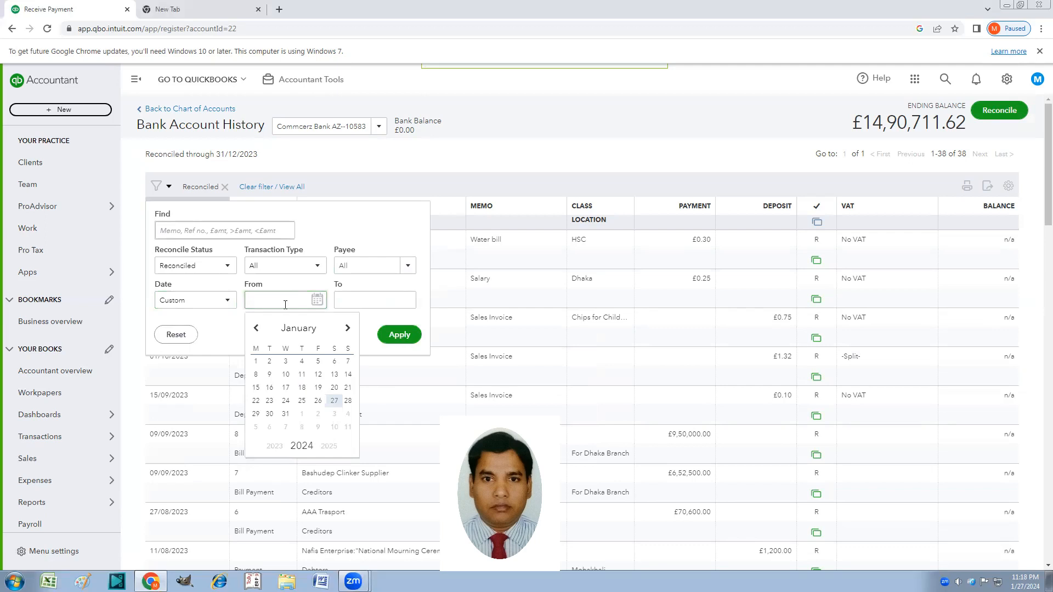
click(260, 365)
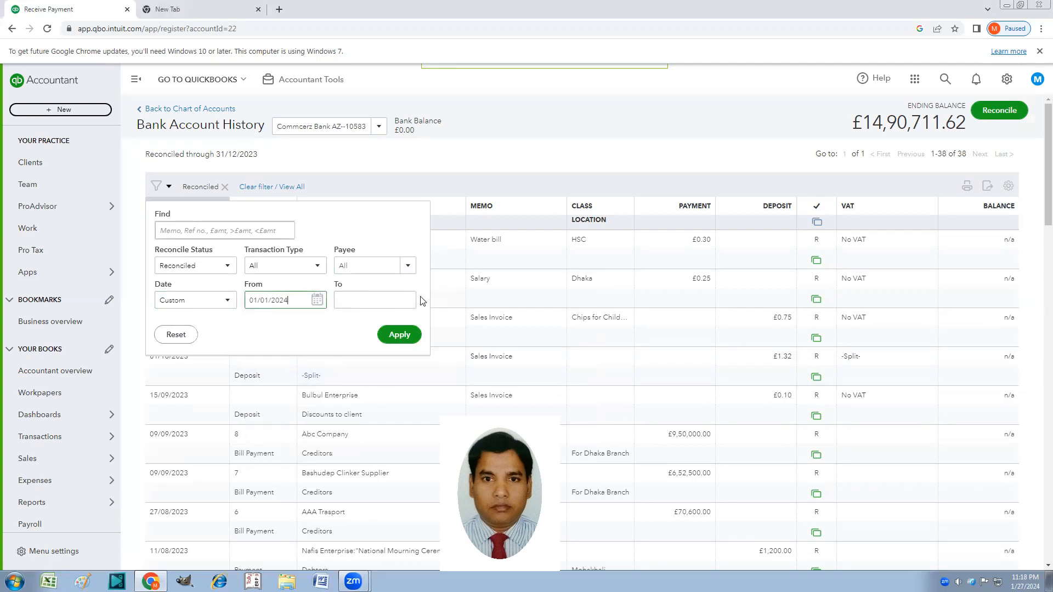
click(406, 300)
click(438, 362)
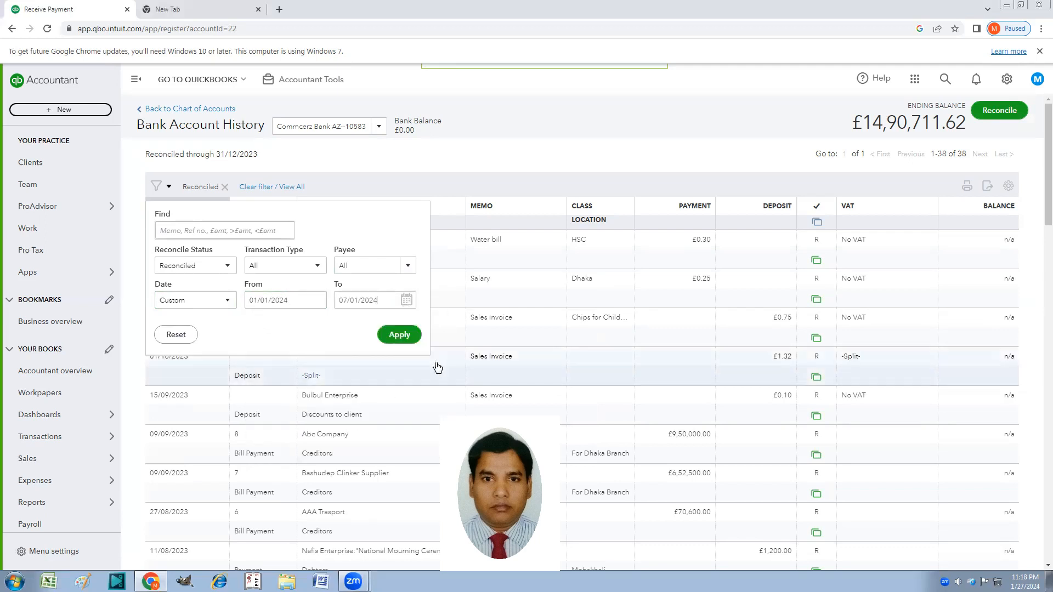
Clear the custom start and end dates and set the filter's date range back to All dates.
drag(385, 303, 199, 311)
key(BackSpace)
key(BackSpace)
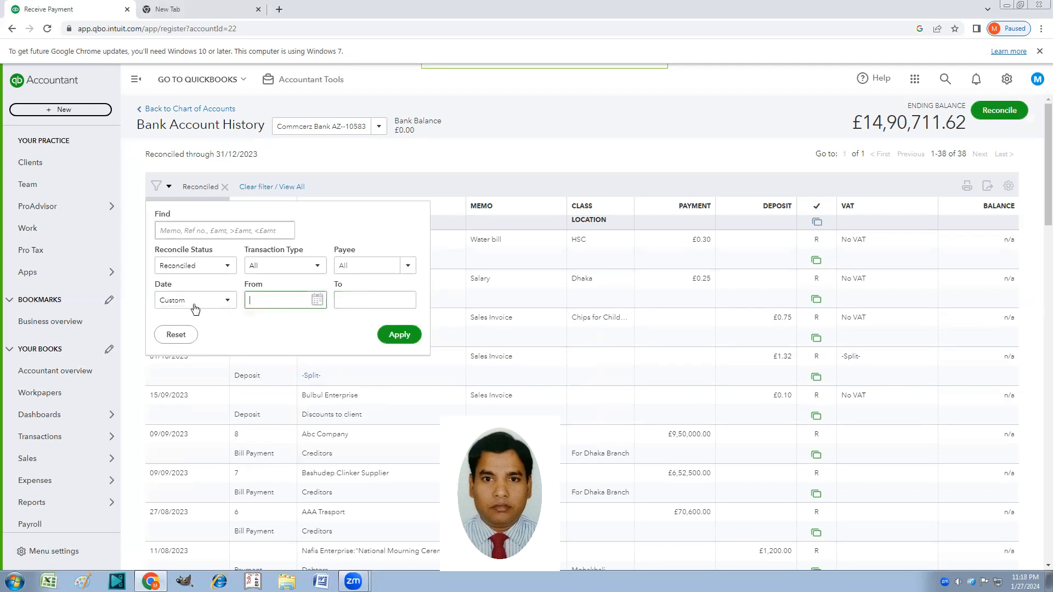
click(224, 305)
click(208, 321)
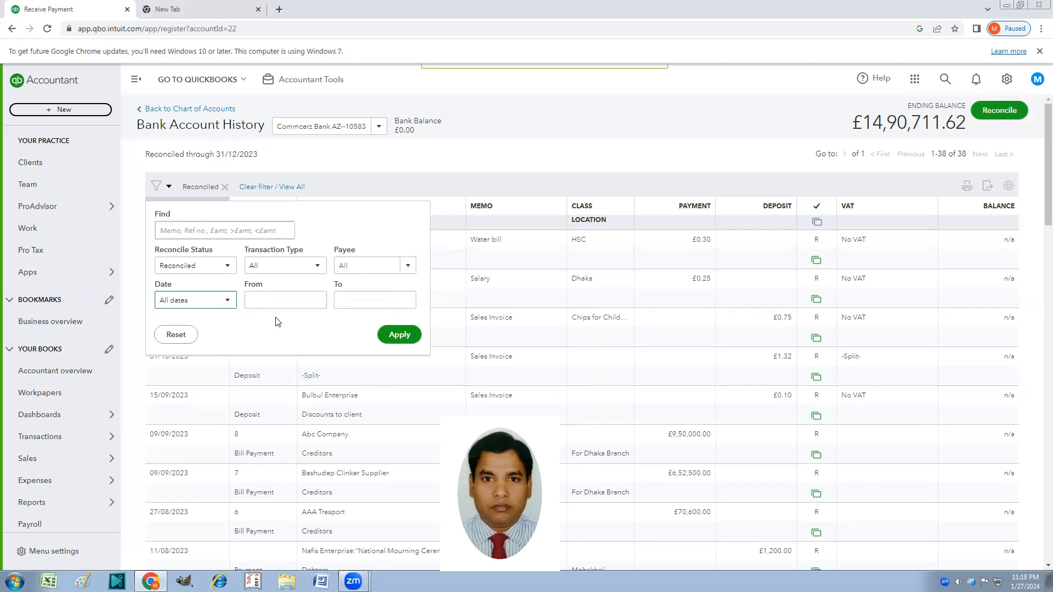
Apply the filter to the bank register and return to the first listed transactions.
click(400, 335)
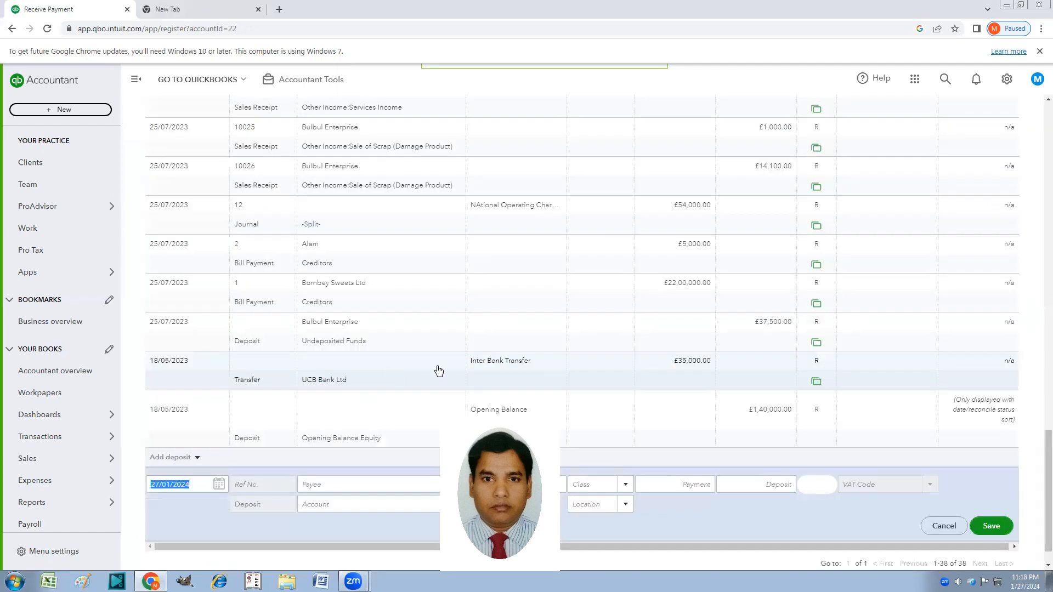
scroll(814, 399, up, 15)
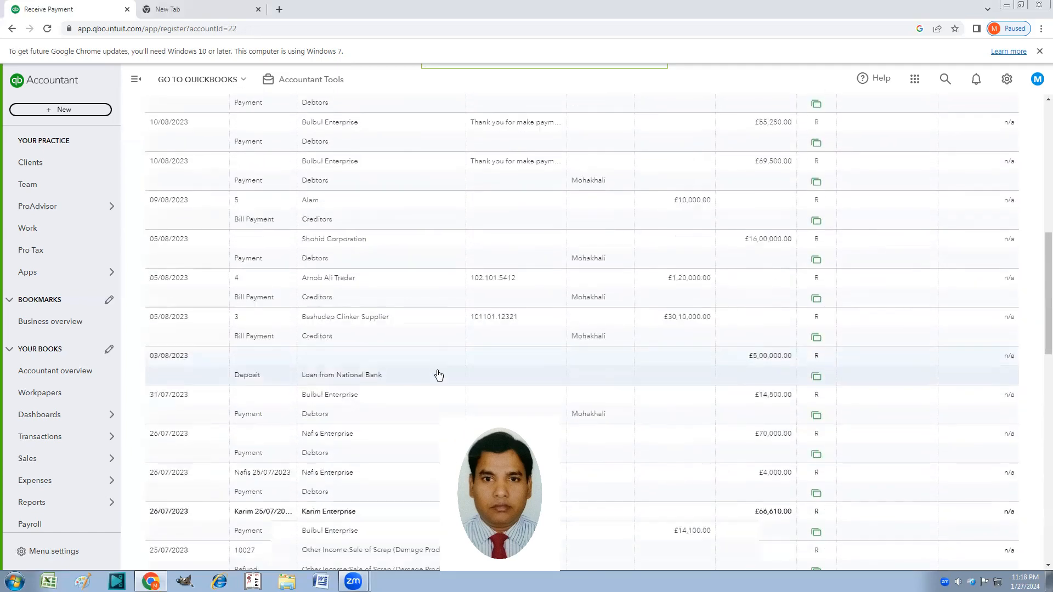
scroll(433, 384, up, 10)
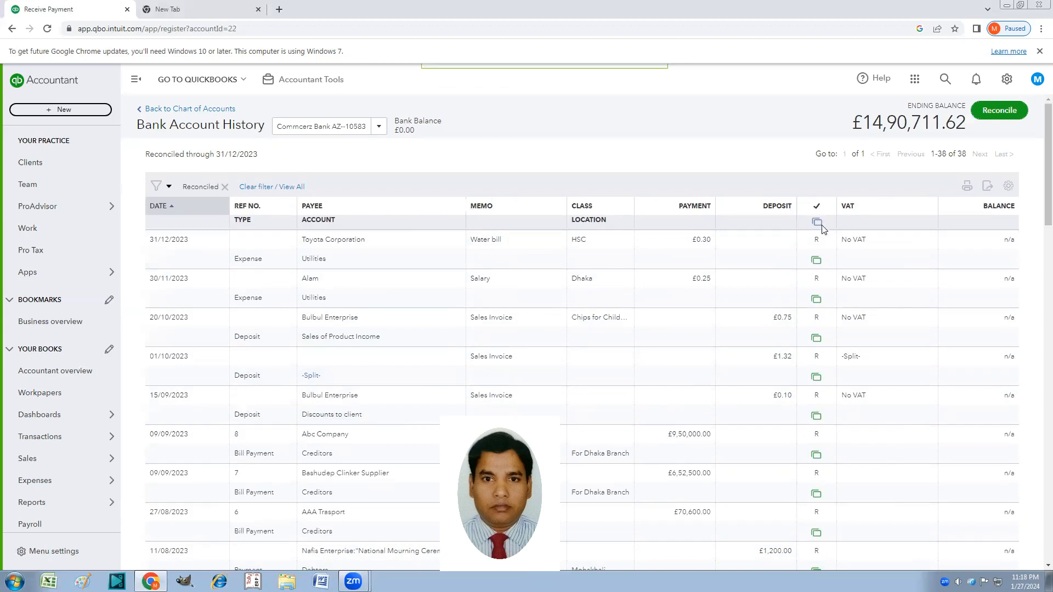
Examine the reconcile status, payments and deposits of the transactions listed in the Commcerz Bank register.
mouse_move(807, 247)
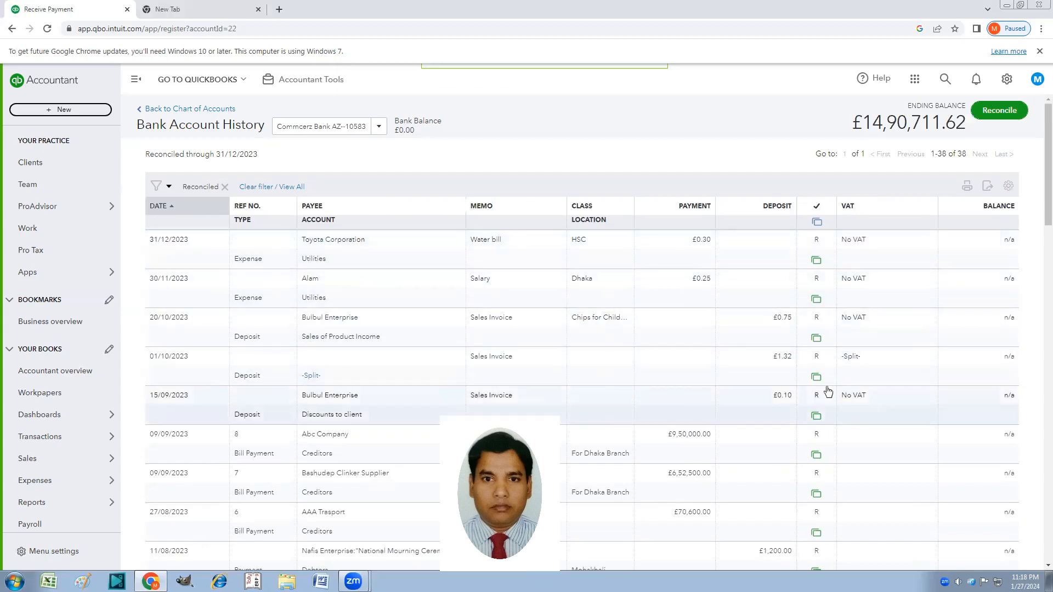
scroll(798, 371, down, 15)
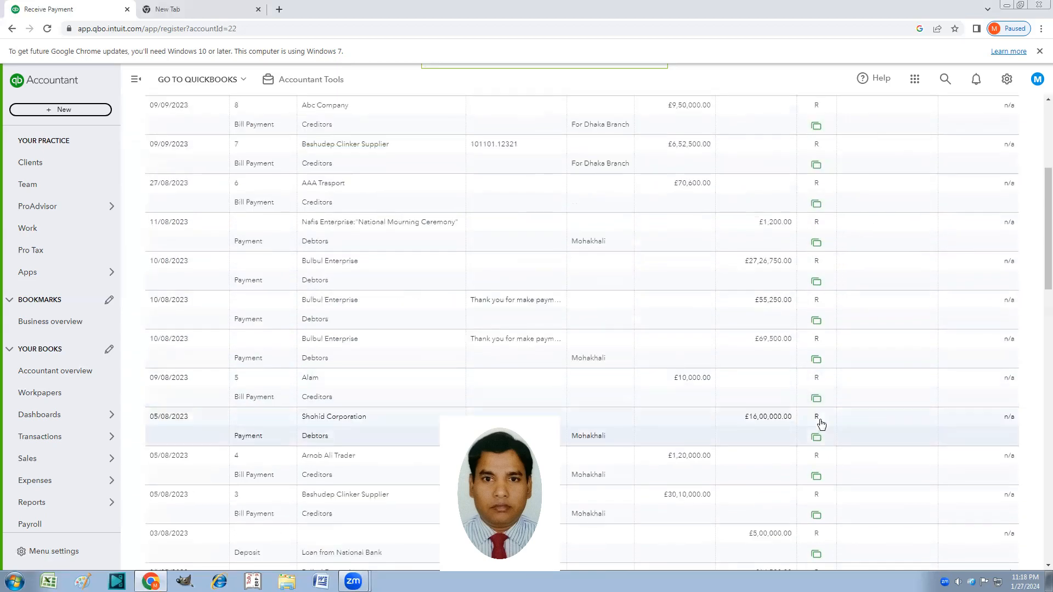
scroll(828, 483, down, 5)
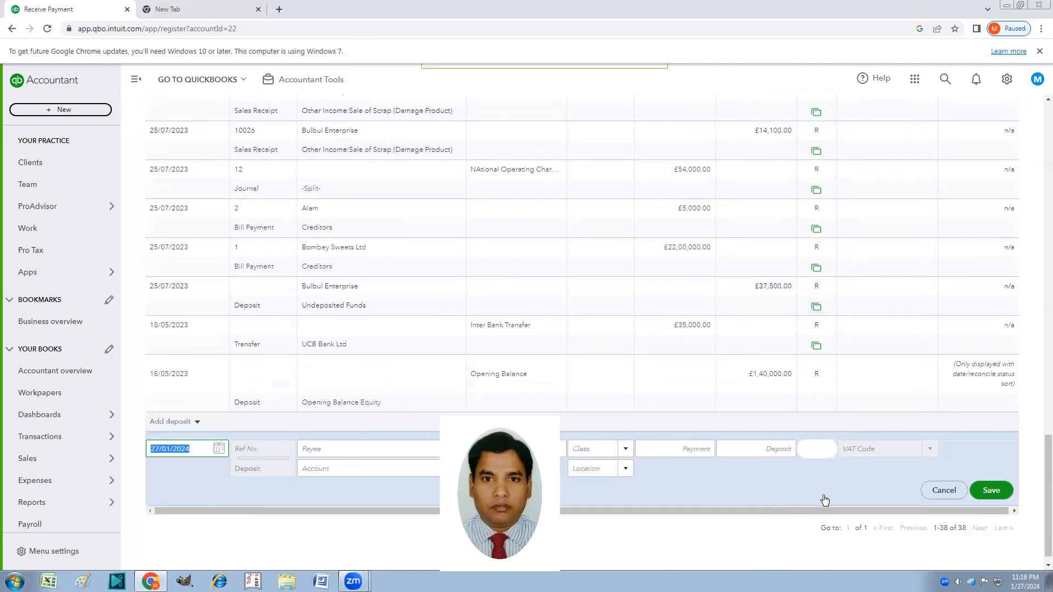
scroll(824, 494, down, 5)
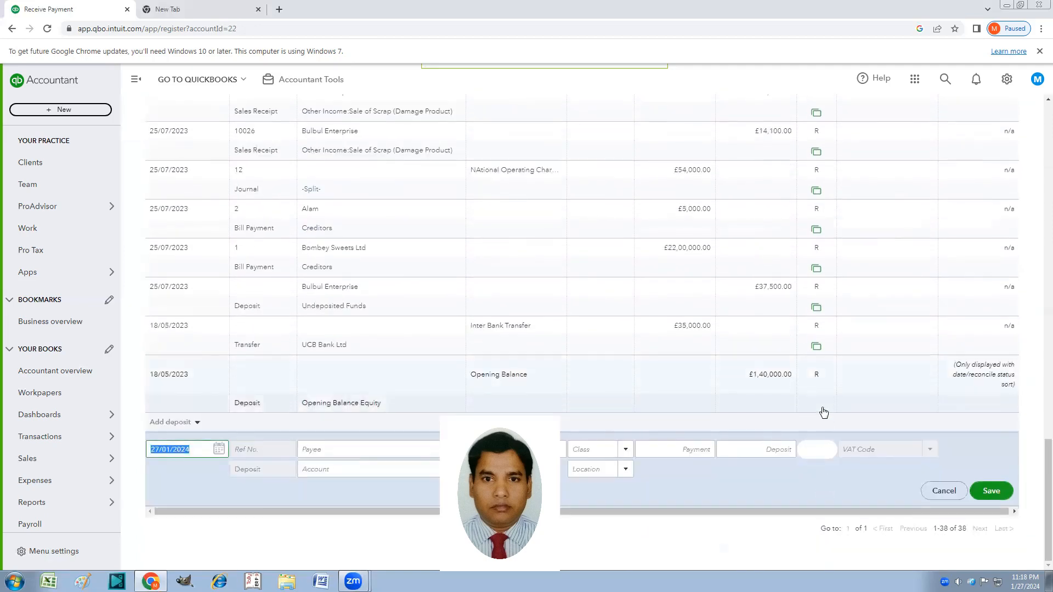
scroll(824, 415, up, 10)
scroll(825, 417, up, 15)
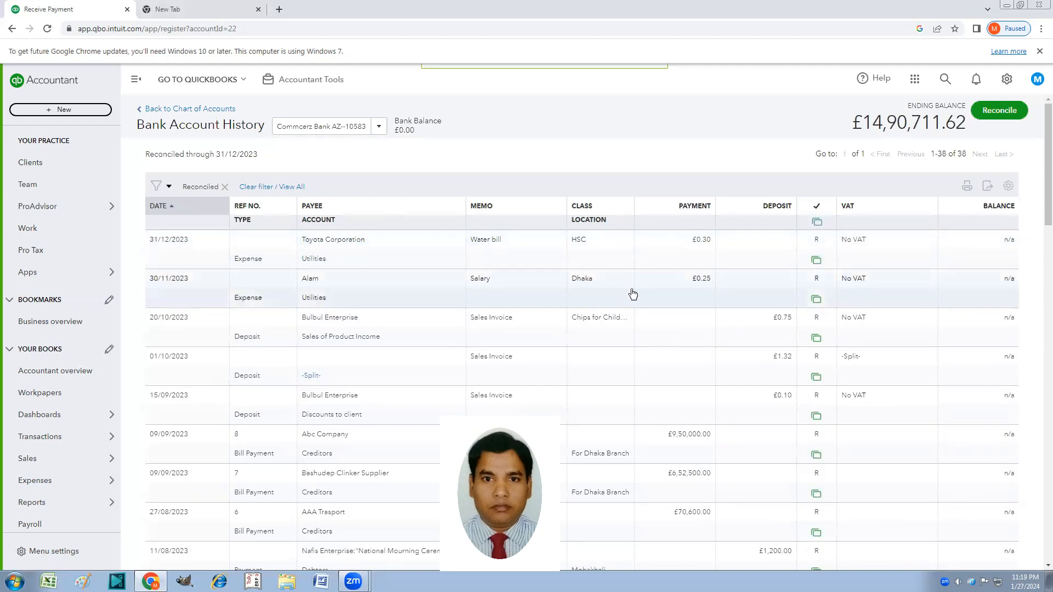
scroll(573, 308, down, 4)
scroll(584, 331, up, 2)
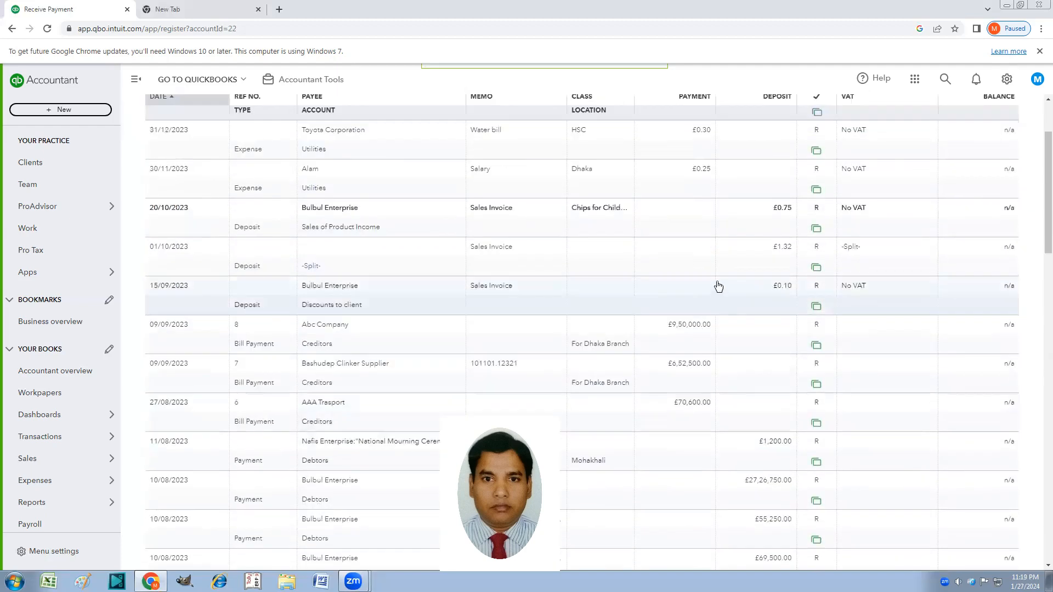
Open the Abc Company bill payment dated 09/09/2023 in the register and check whether its payment amount is editable.
click(692, 330)
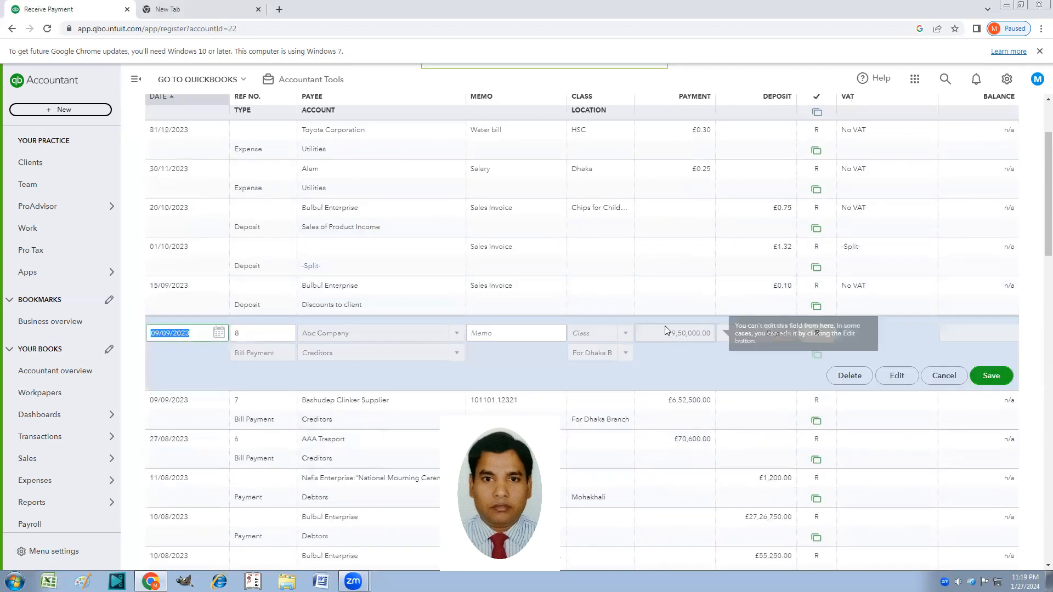
click(683, 333)
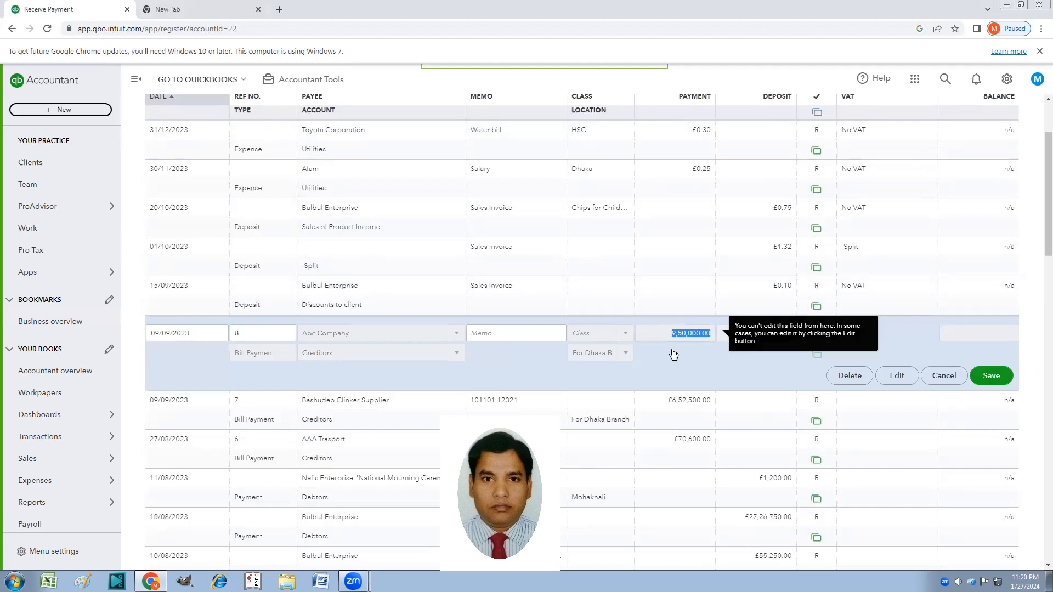
scroll(634, 337, up, 2)
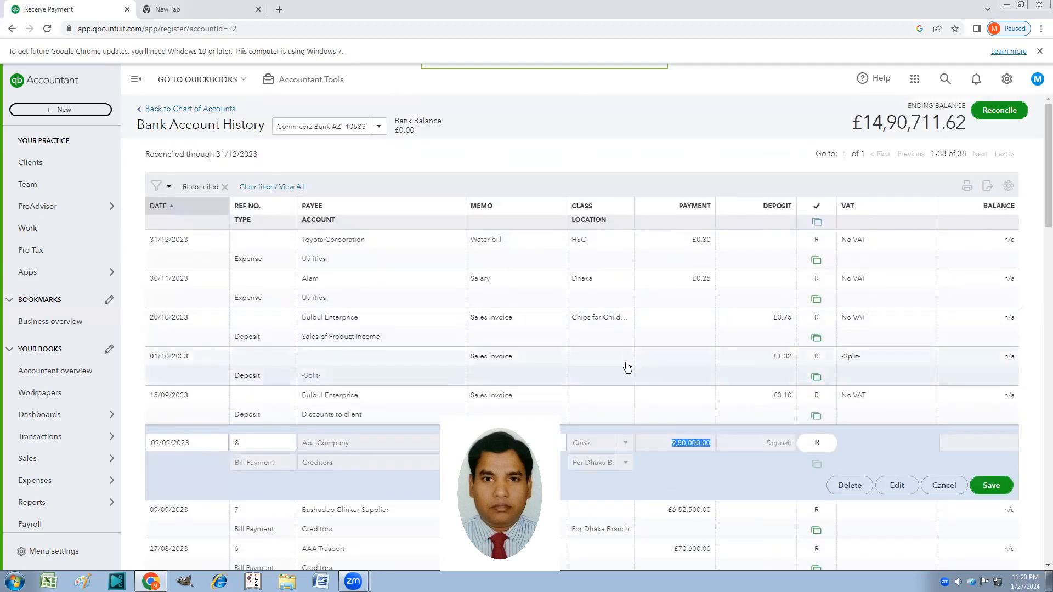
Try the Cleared and No Status reconcile statuses in the filter, and filter the register by Not Reconciled.
click(168, 186)
click(230, 267)
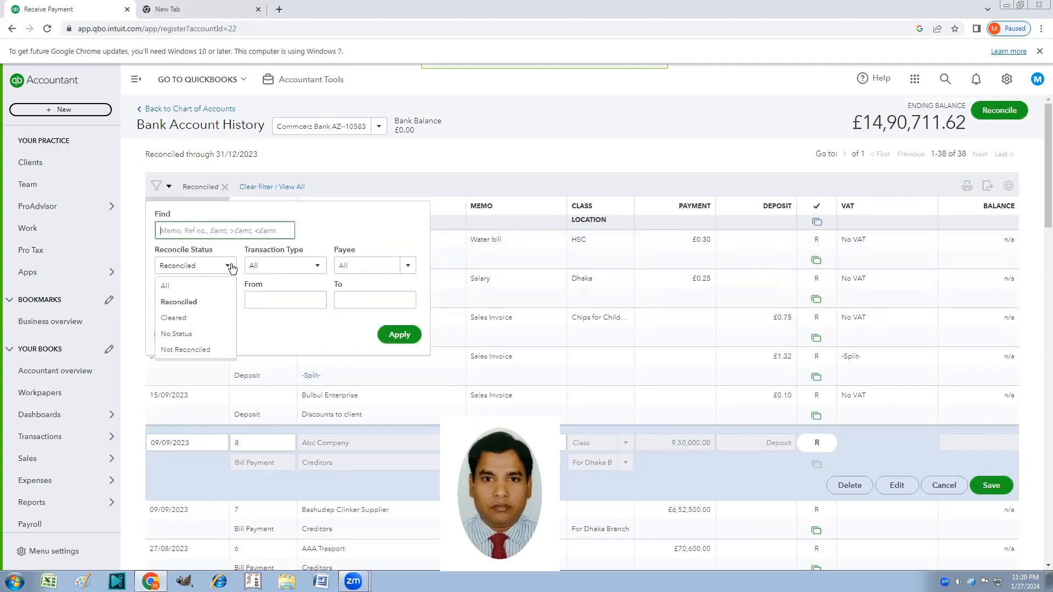
click(174, 319)
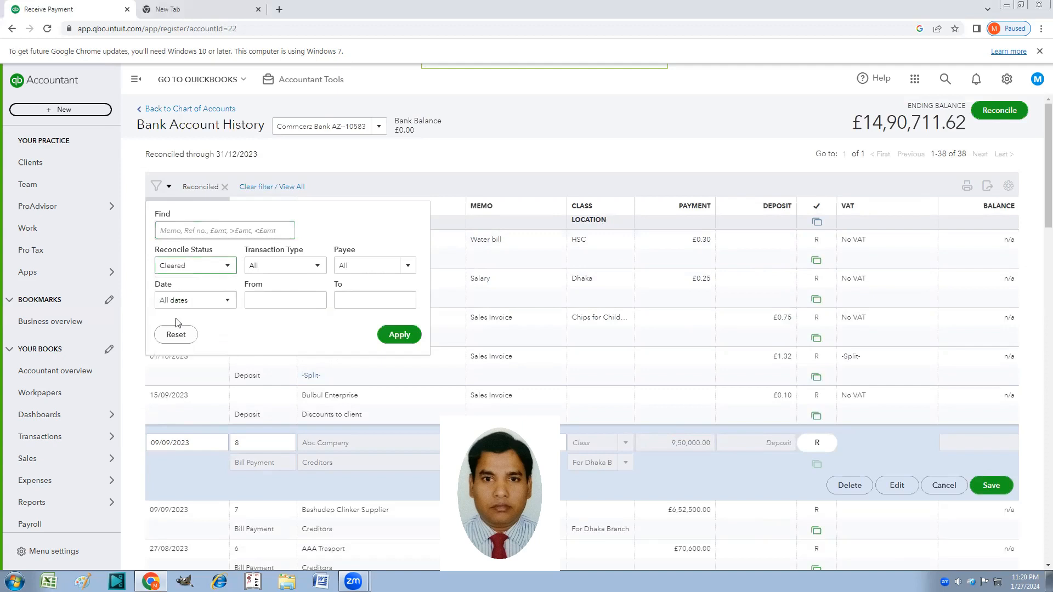
click(222, 267)
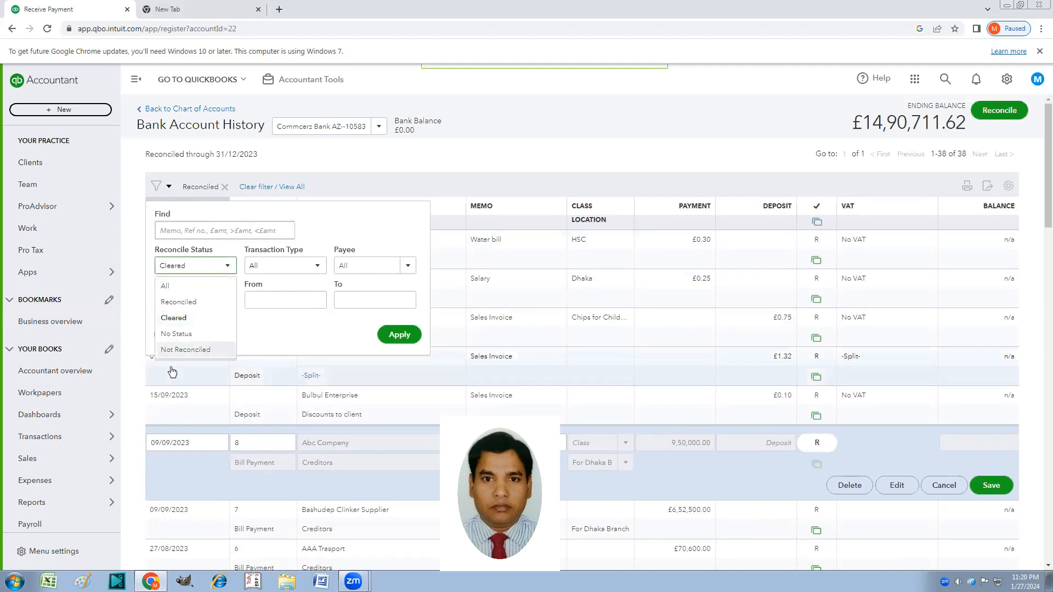
click(188, 334)
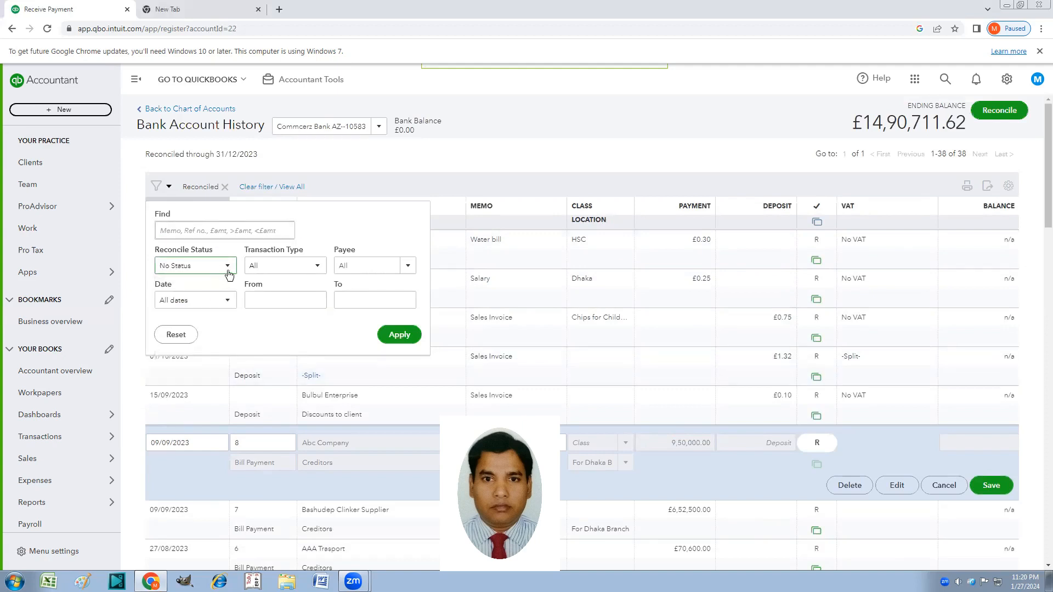
click(228, 266)
click(207, 350)
click(228, 266)
click(229, 266)
click(399, 336)
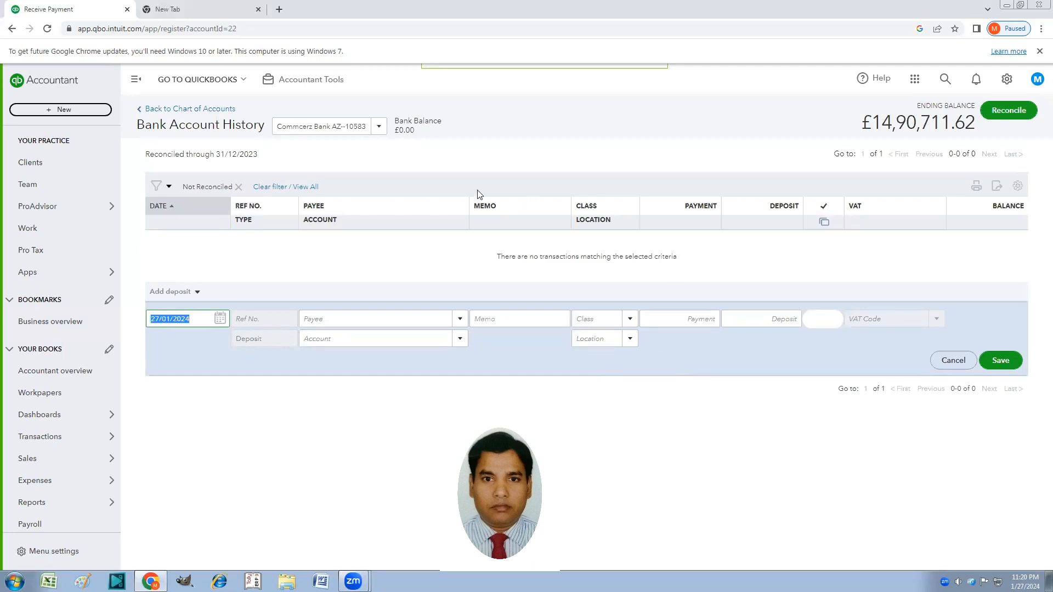
Filter the bank register by the Cleared reconcile status.
click(169, 189)
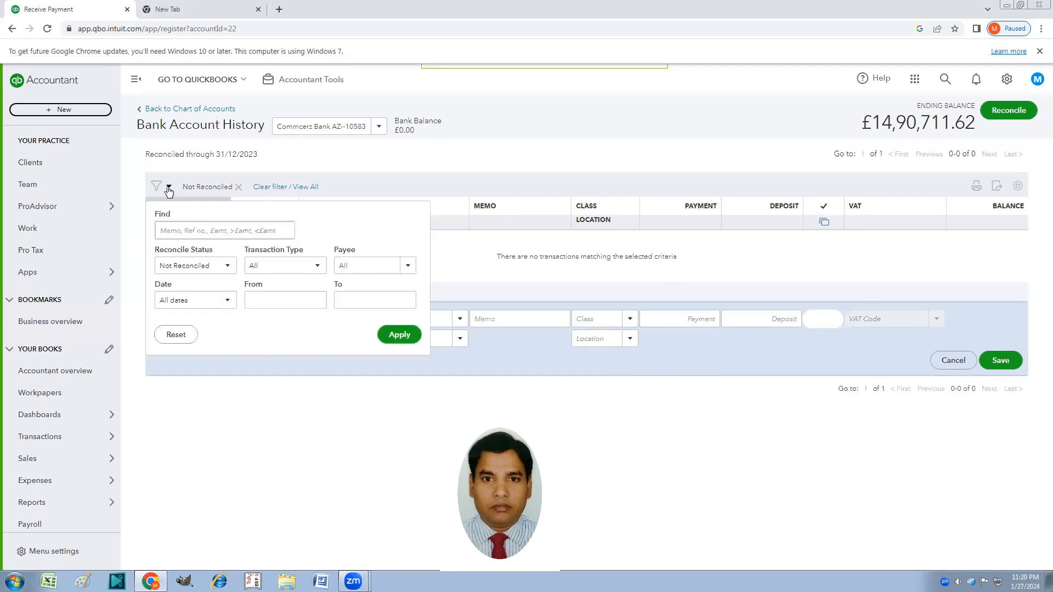
click(234, 267)
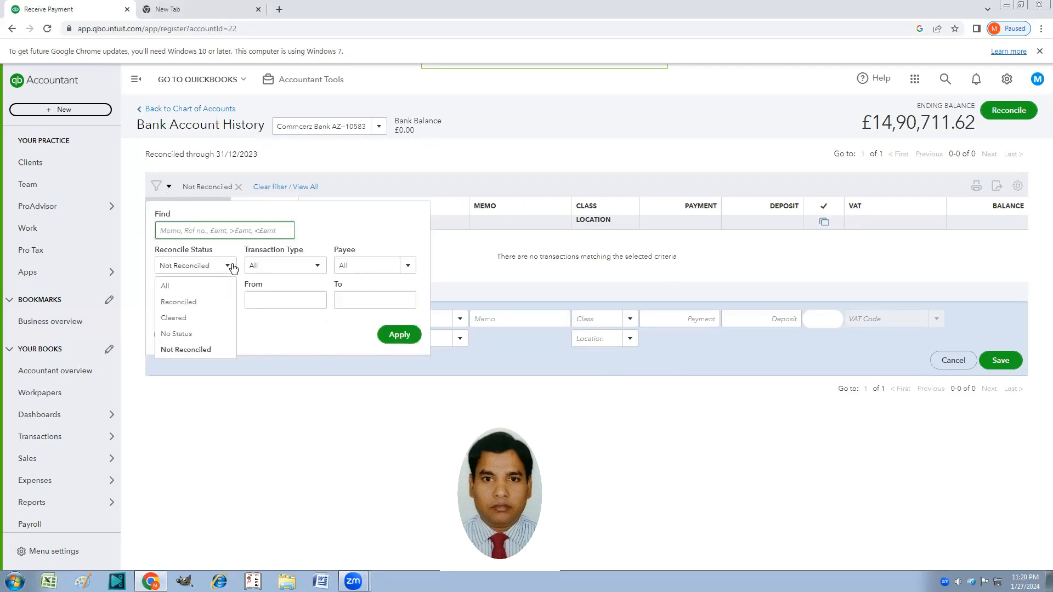
click(179, 323)
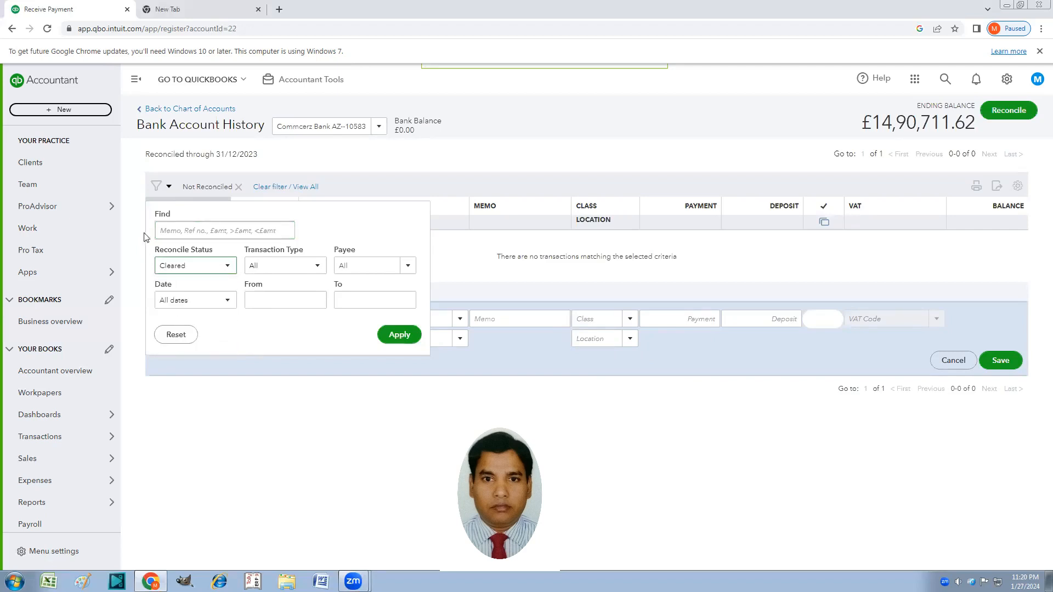
click(402, 335)
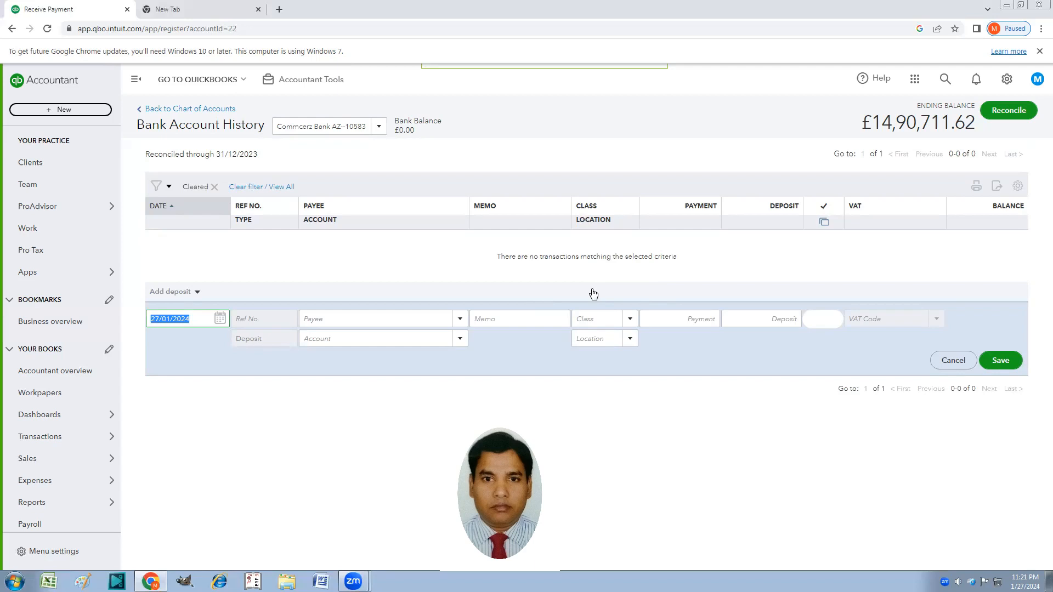
Reverse the register's date sort order and filter the transactions by the Reconciled status.
click(170, 208)
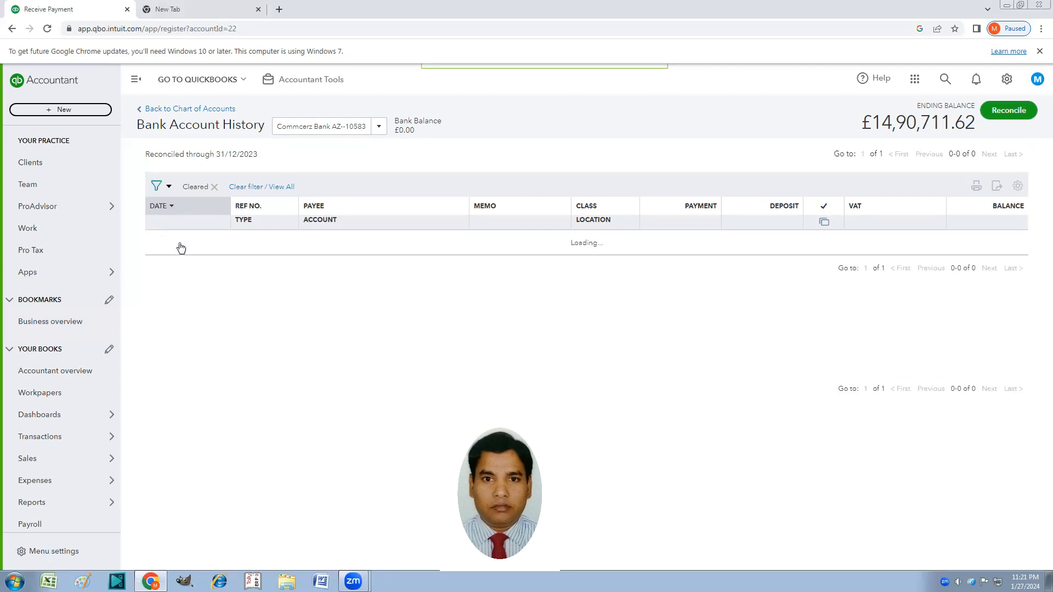
click(168, 188)
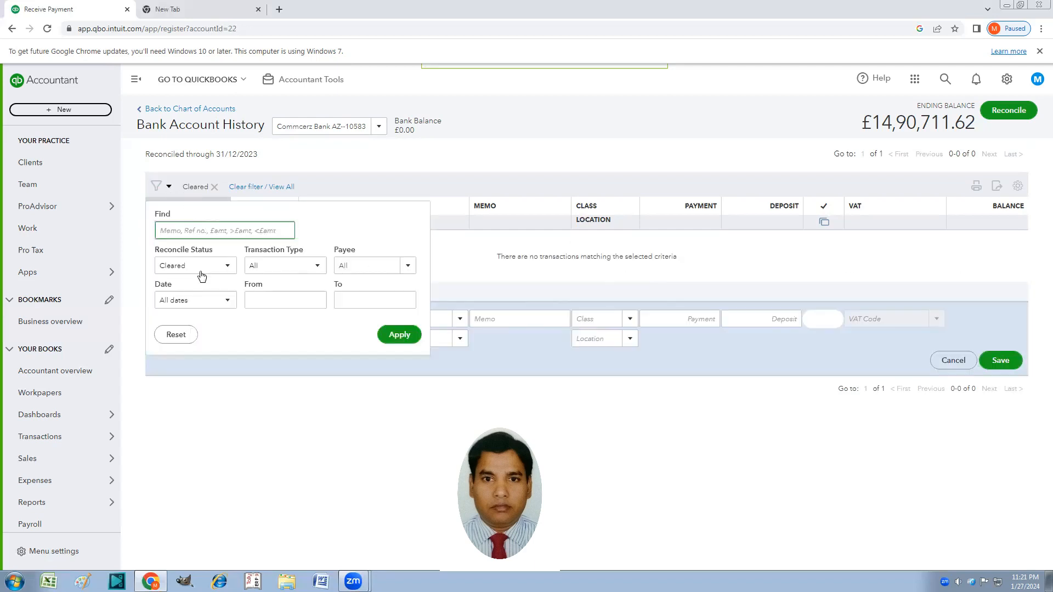
click(226, 266)
click(183, 306)
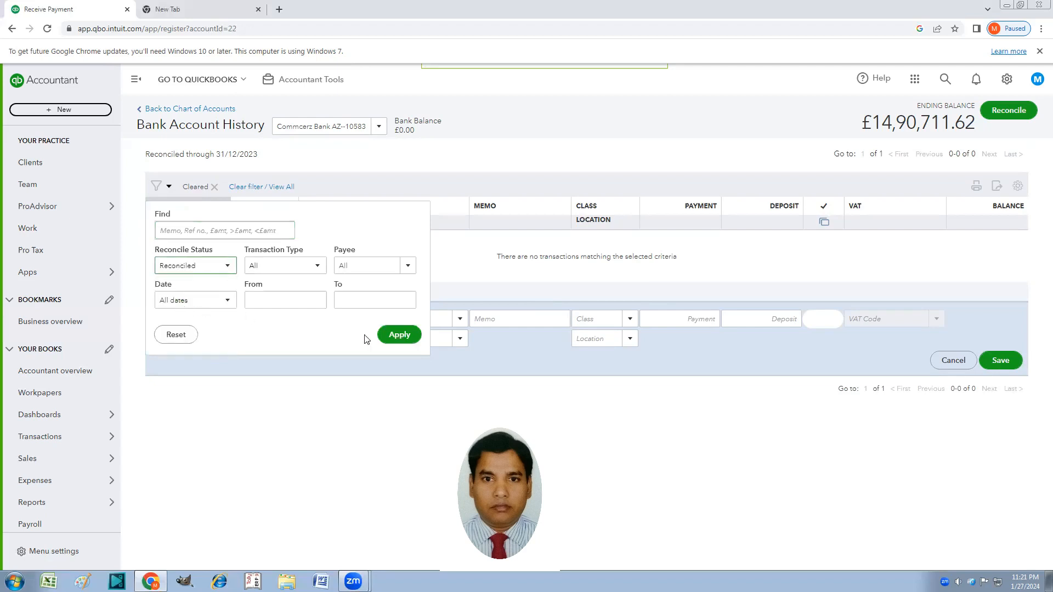
click(398, 336)
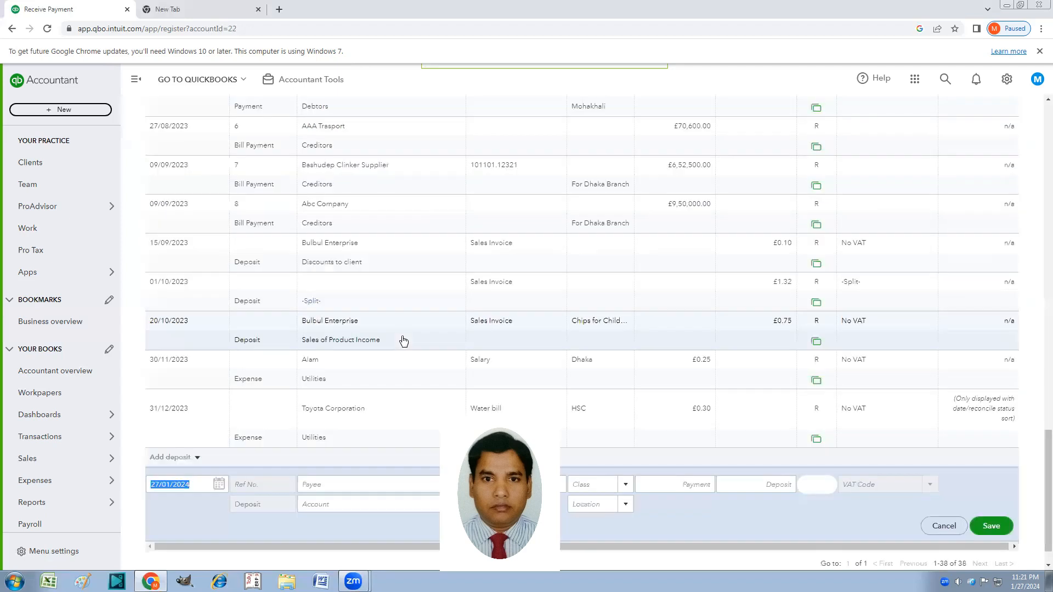
Examine the reconcile status, payments and deposits of the reconciled transactions, starting from the earliest entries.
scroll(704, 324, up, 5)
scroll(818, 305, up, 10)
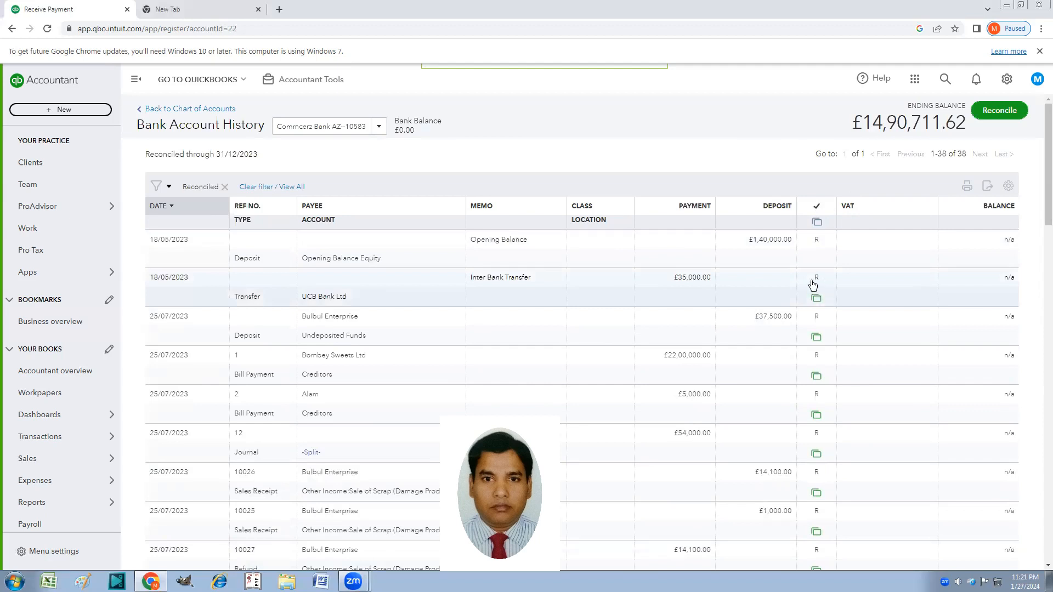
mouse_move(816, 292)
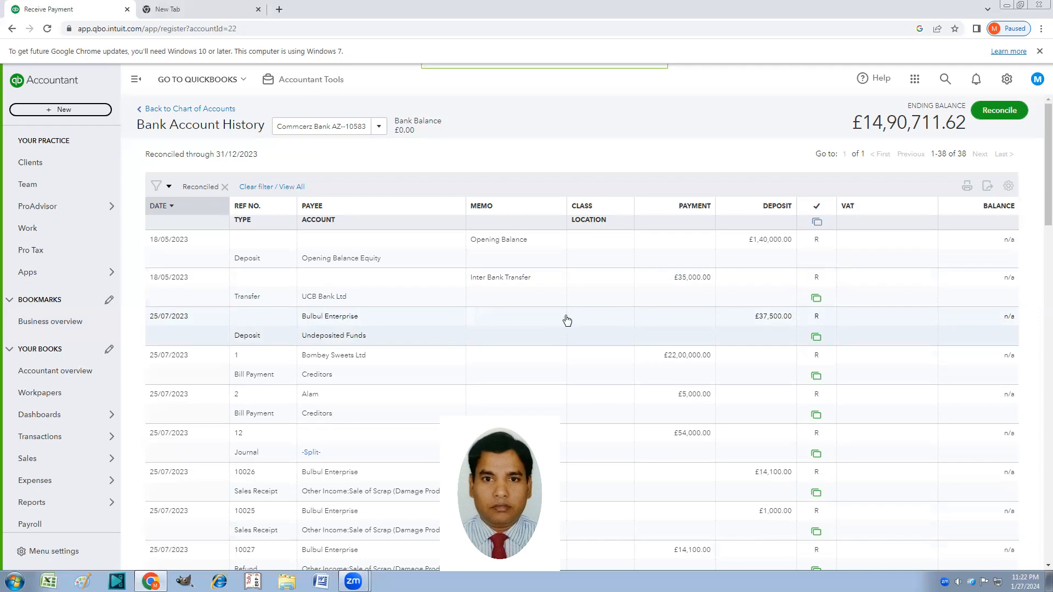
scroll(567, 320, down, 5)
scroll(647, 499, up, 1)
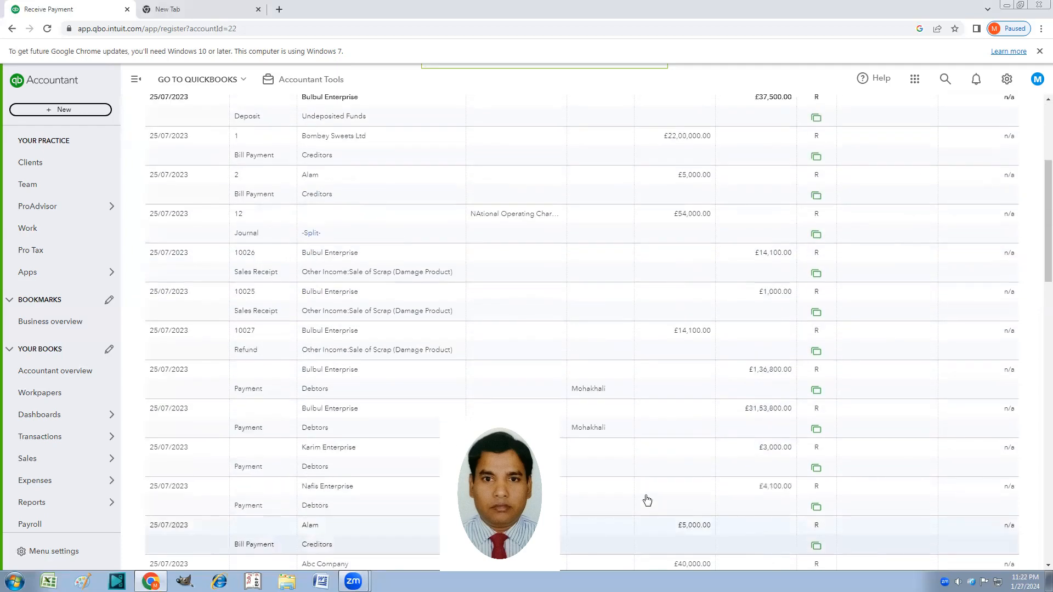